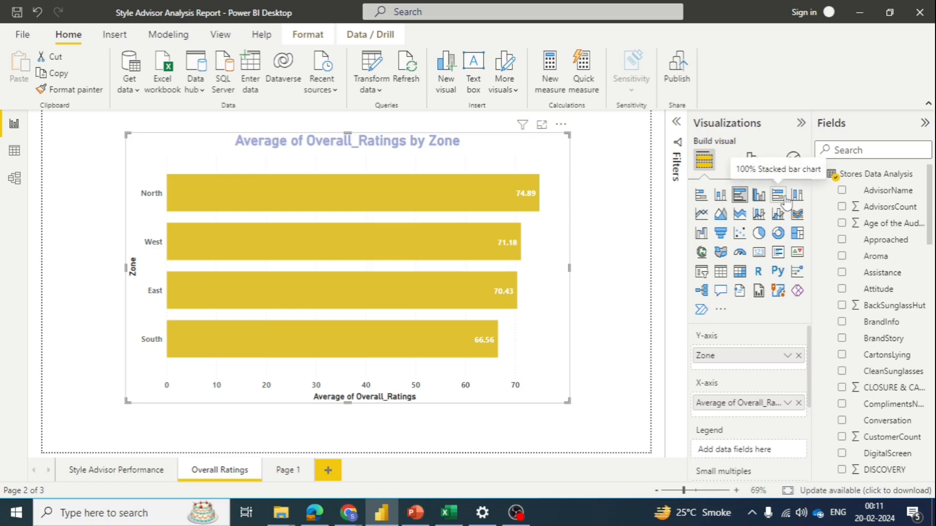
Step: Replace the Zone field on the bar chart's Y-axis with Location_State
mouse_move(458, 236)
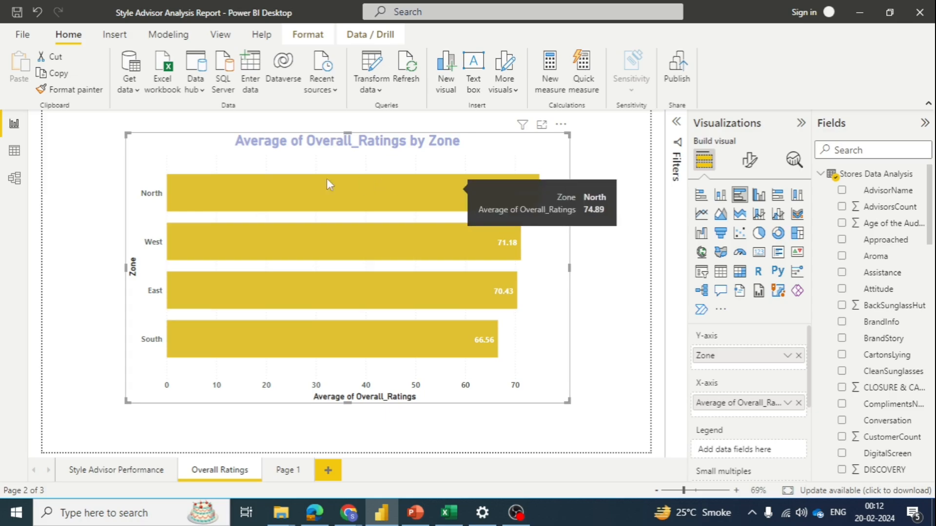
mouse_move(333, 307)
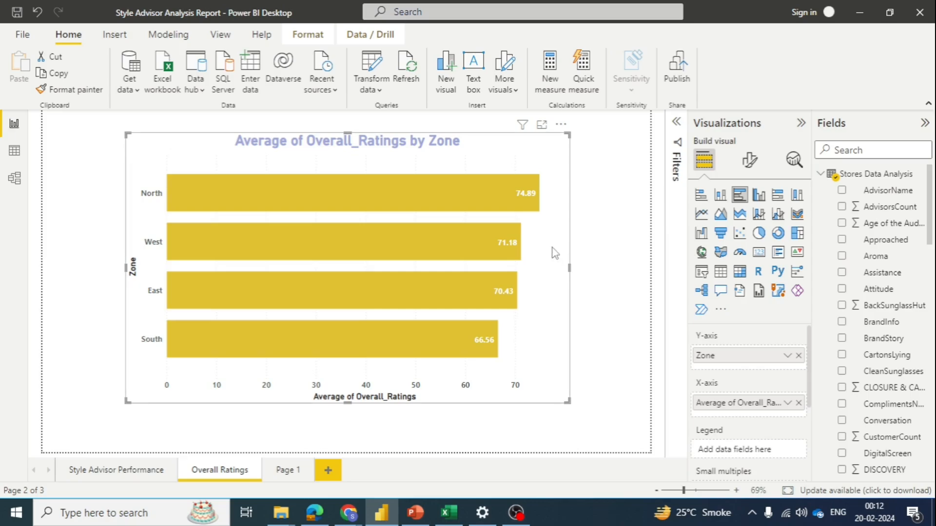
click(798, 355)
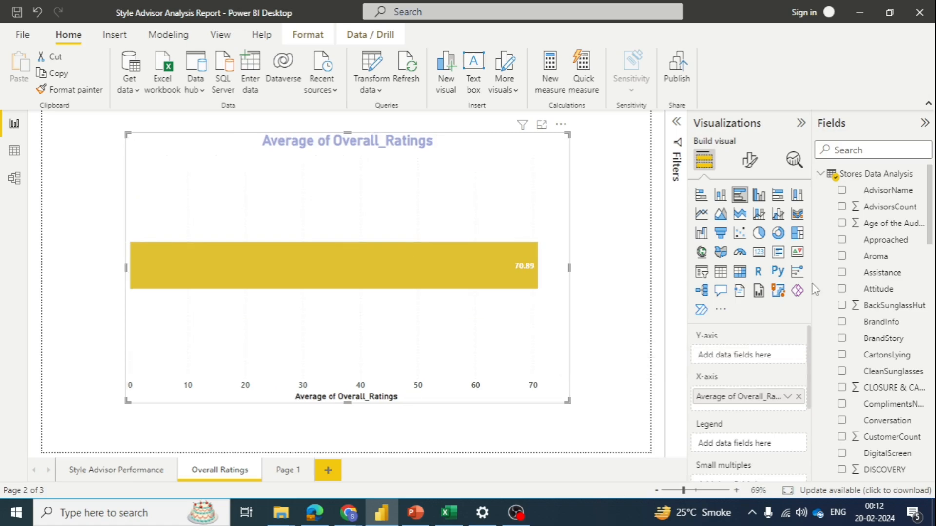
click(860, 150)
text(state)
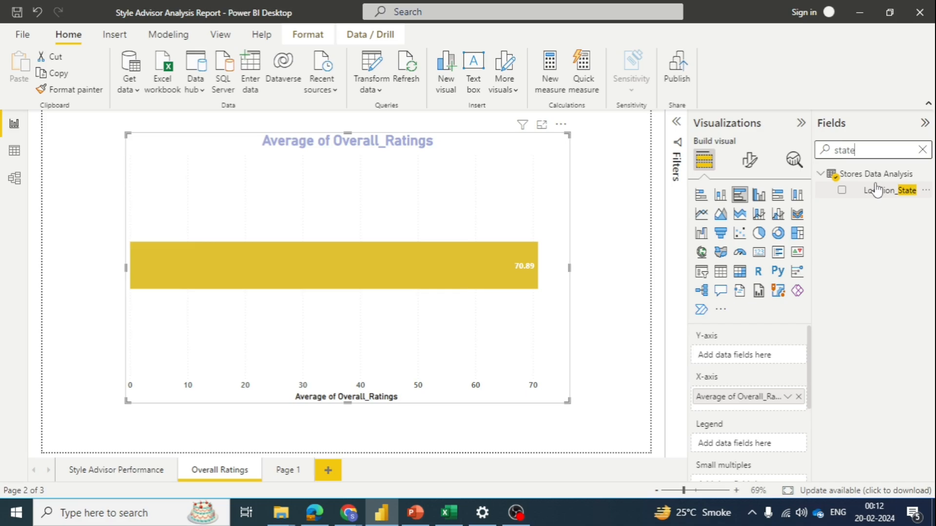
click(842, 190)
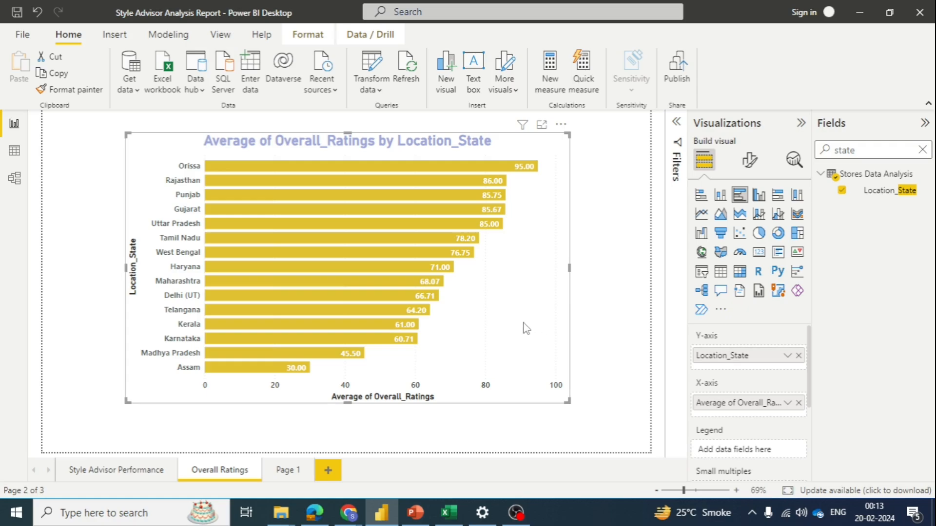
Step: Convert the Average of Overall_Ratings by Location_State bar chart to a funnel chart and inspect its lowest and highest states
click(723, 237)
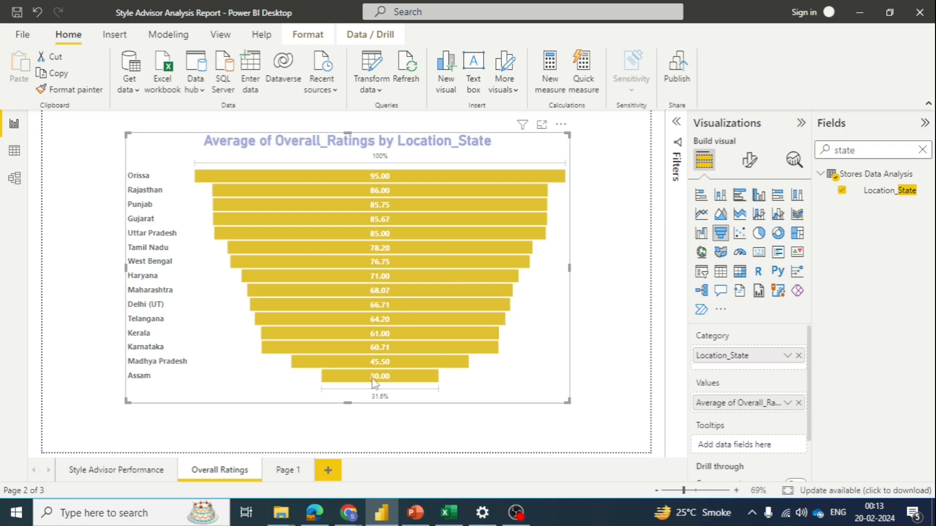
mouse_move(392, 377)
mouse_move(381, 181)
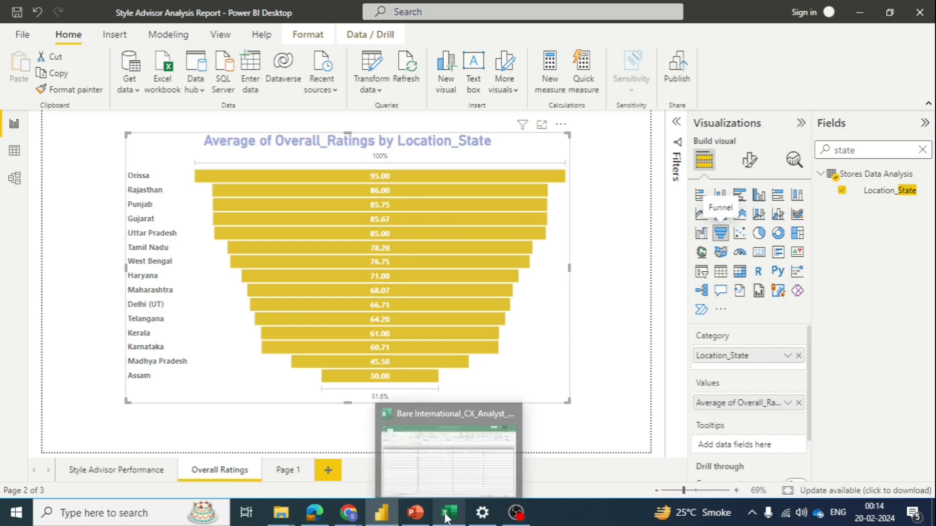
Step: Examine the OverallAssistnaceRating and Overall_Ratings columns in the Stores Data Analysis table data
click(14, 150)
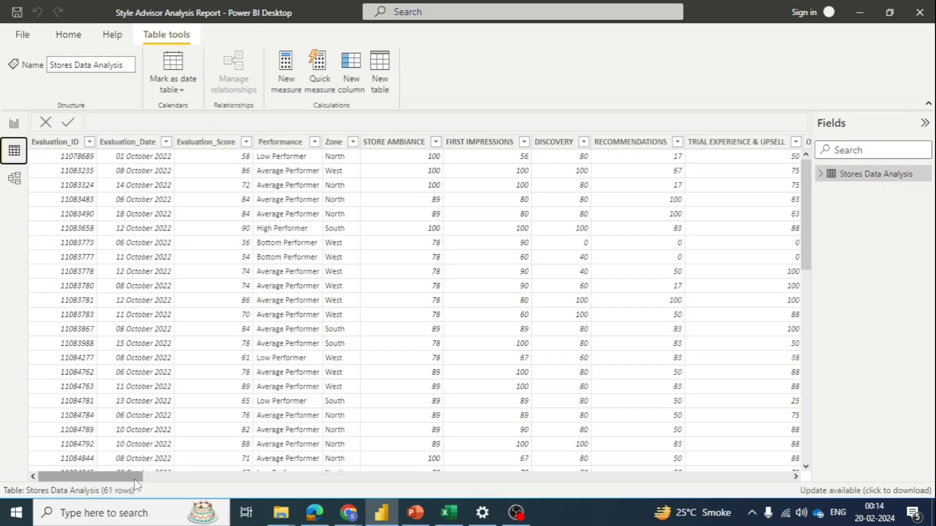
drag(136, 483, 301, 485)
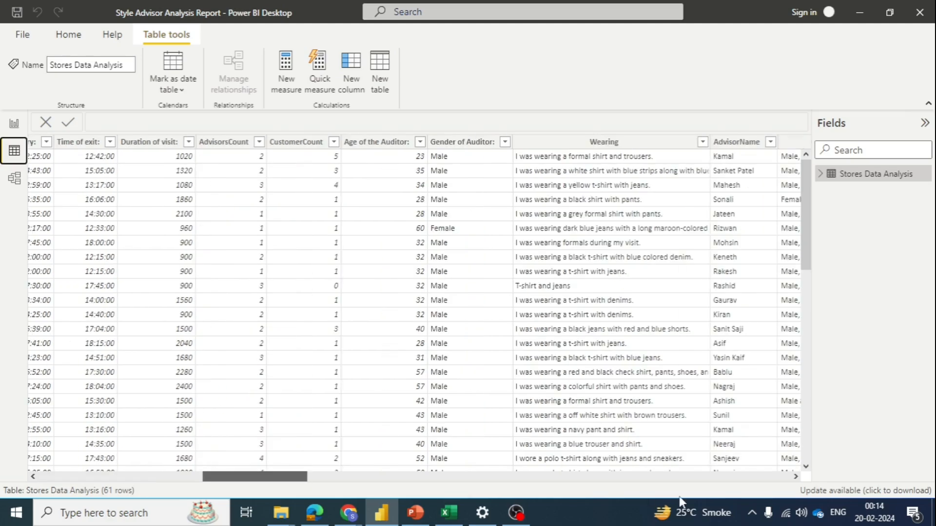
drag(681, 501, 769, 485)
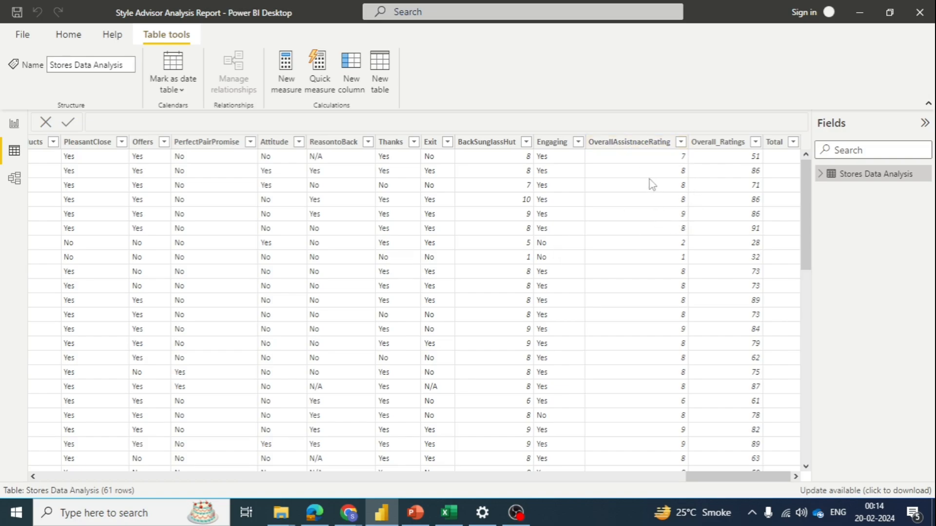
scroll(649, 205, down, 7)
scroll(646, 247, down, 2)
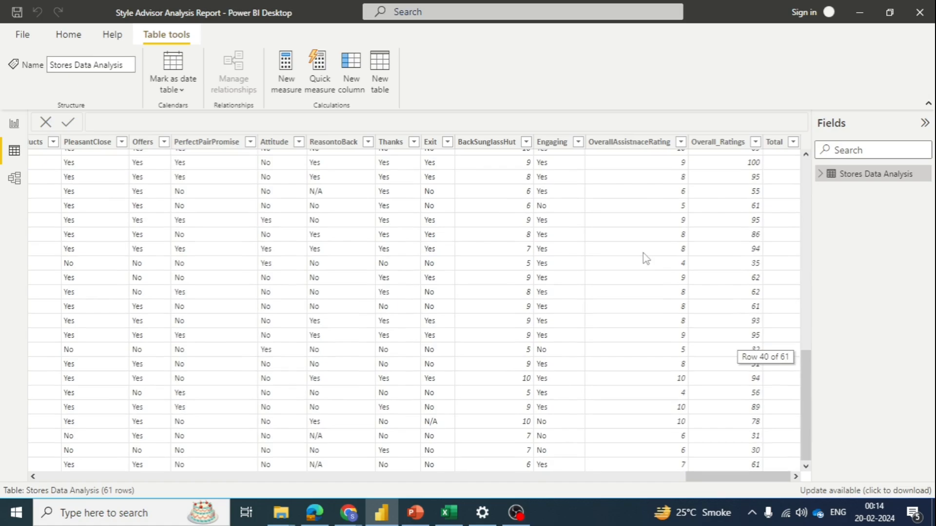
scroll(643, 253, up, 13)
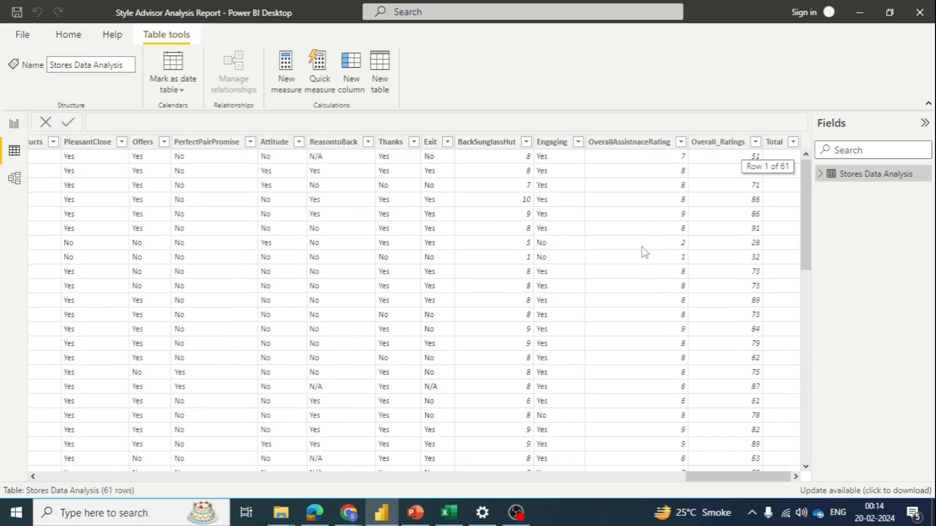
click(655, 142)
Step: Review the OBJECTION HANDLING scores alongside the location columns, and return to the overall rating columns
drag(733, 478, 258, 467)
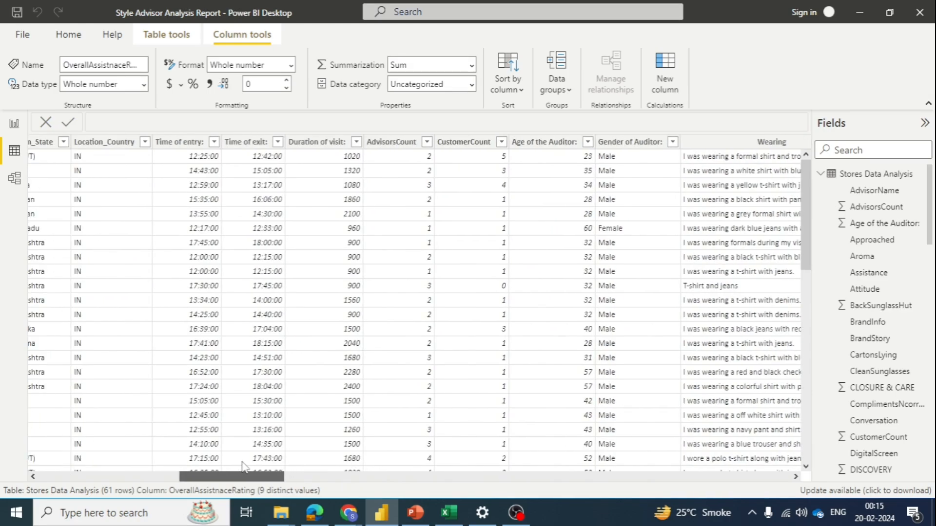
drag(242, 463, 206, 460)
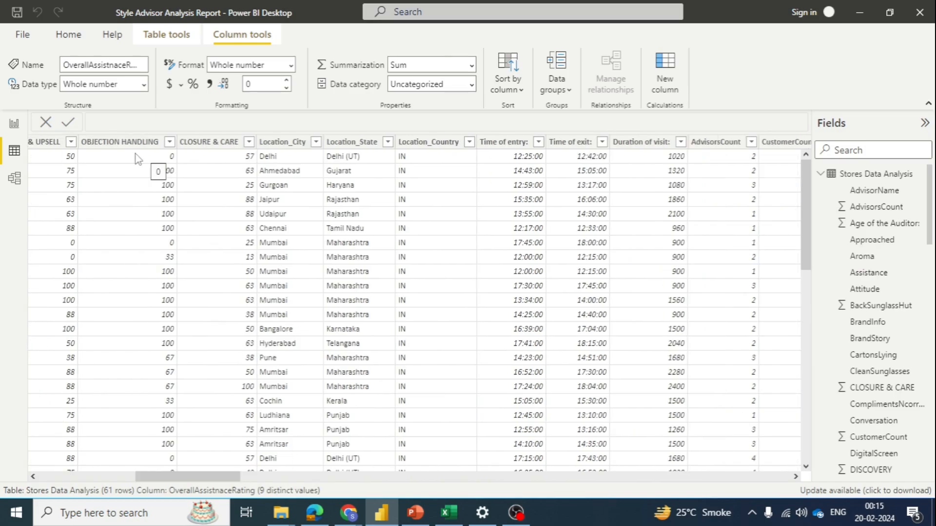
scroll(160, 195, down, 1)
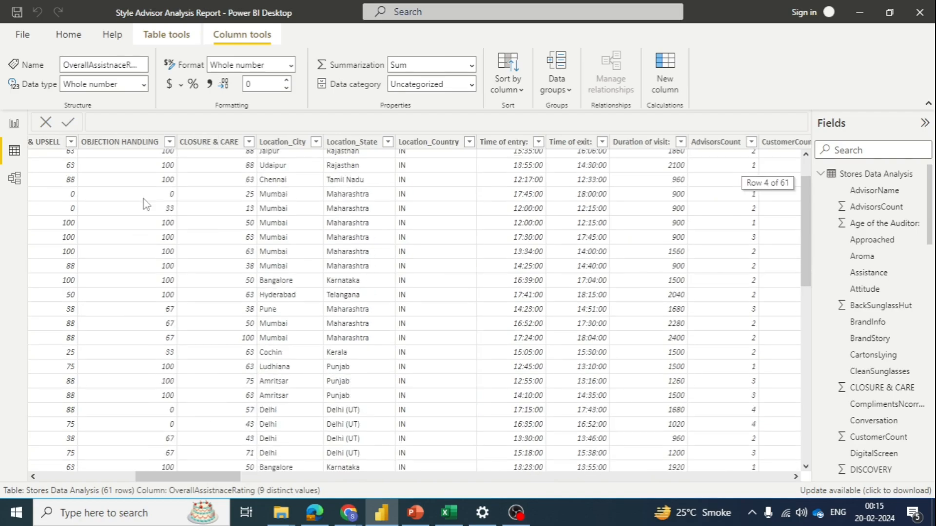
scroll(146, 204, down, 5)
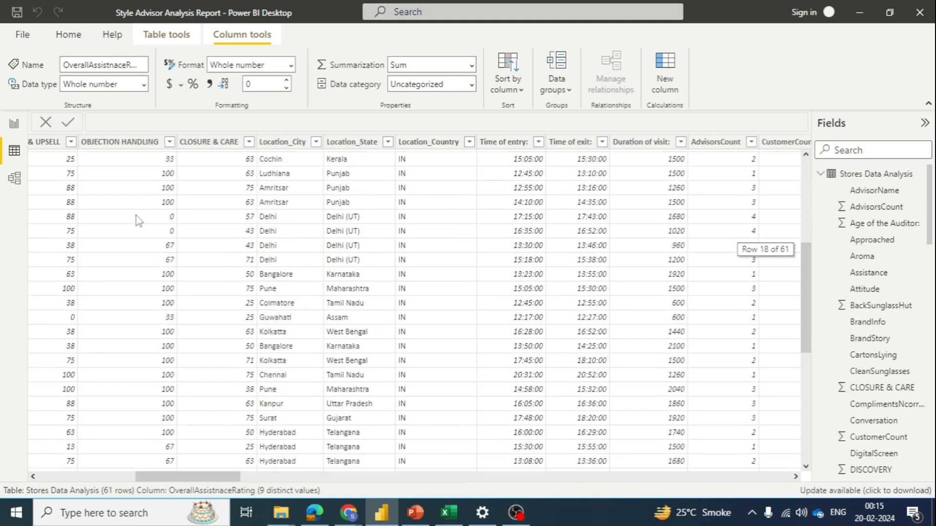
scroll(138, 224, down, 4)
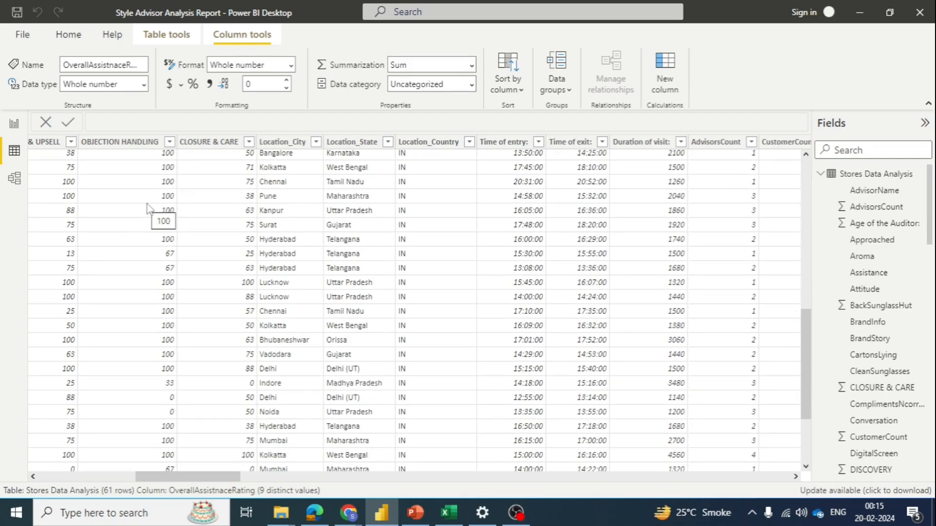
scroll(156, 209, down, 3)
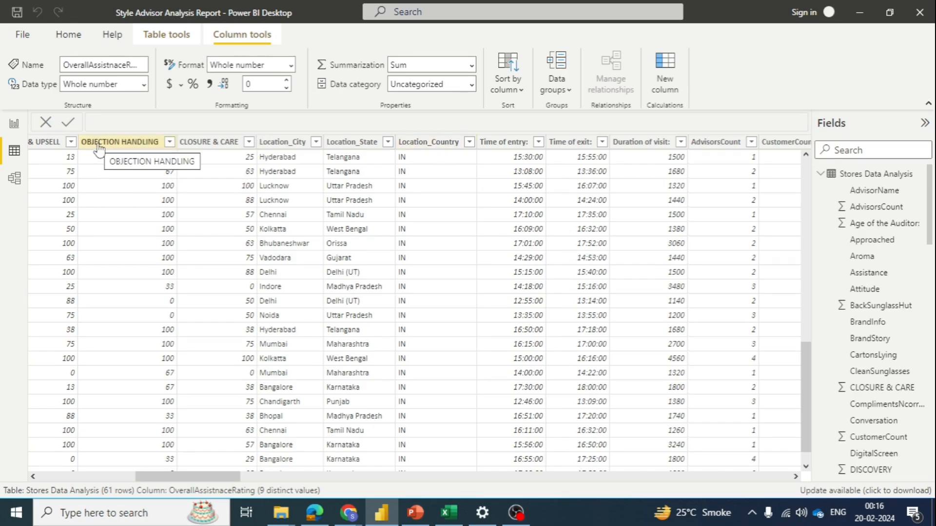
drag(201, 477, 808, 480)
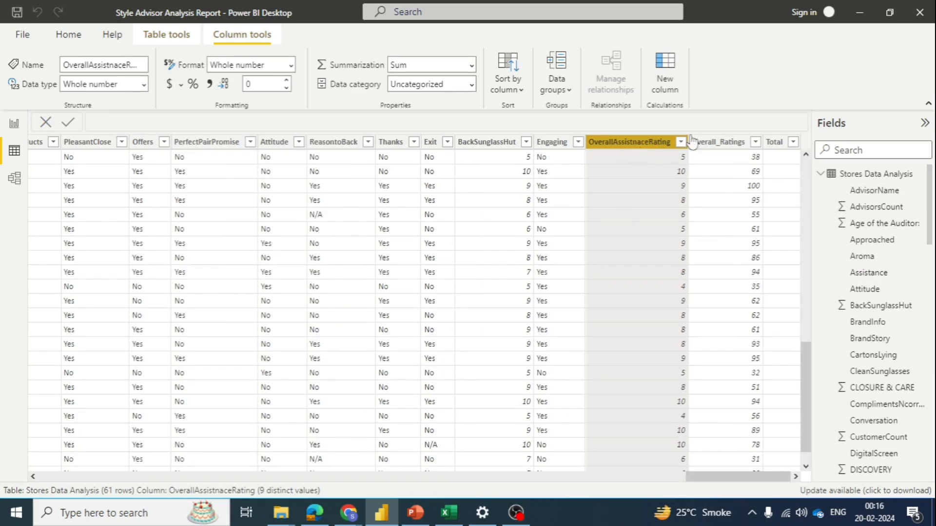
click(855, 12)
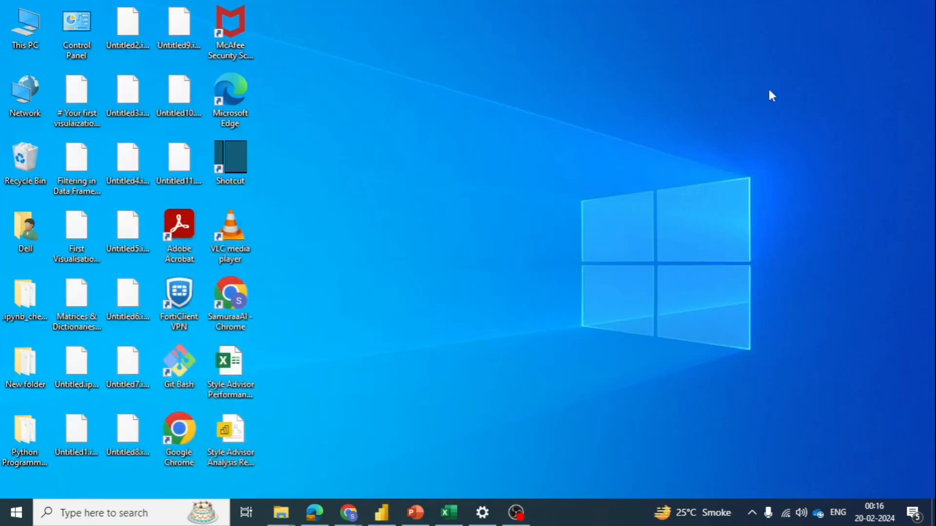
click(385, 513)
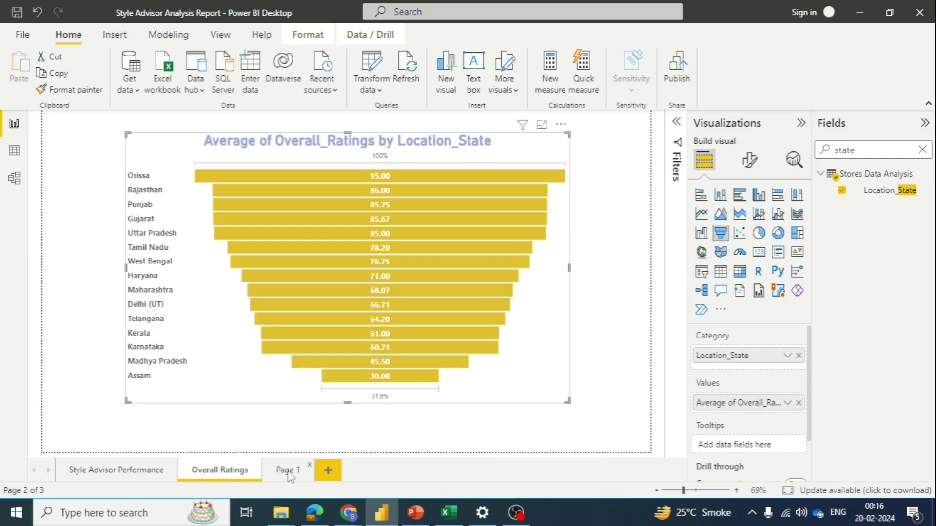
Step: Add an empty clustered bar chart to report Page 1, enlarge it and place it near the page's upper edge
click(289, 473)
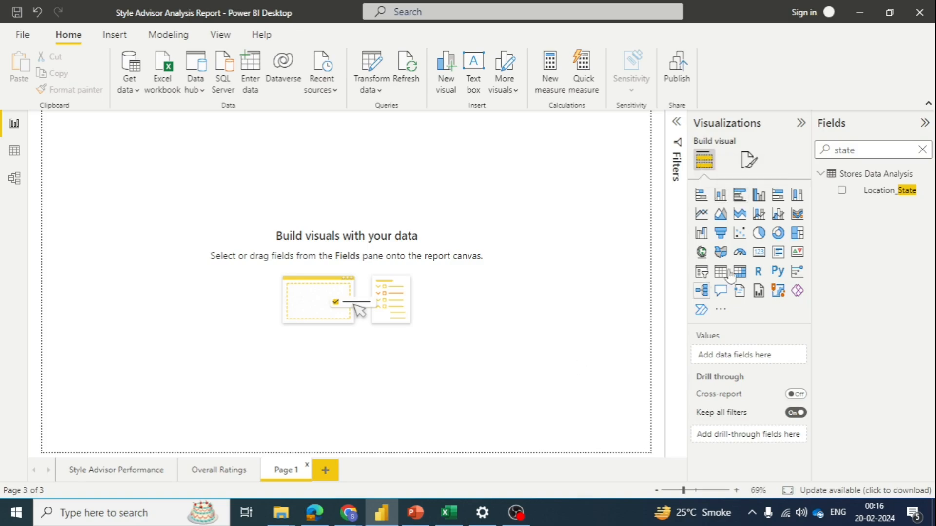
click(739, 196)
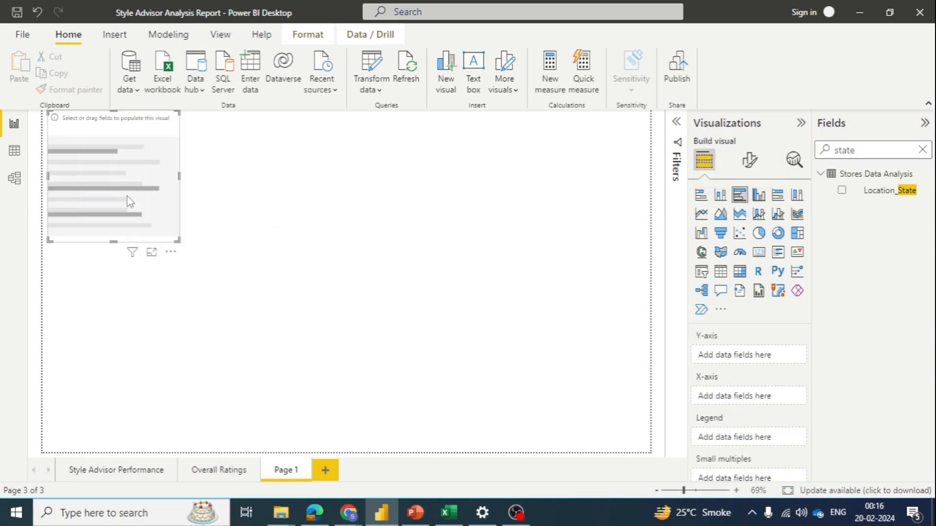
drag(129, 201, 244, 221)
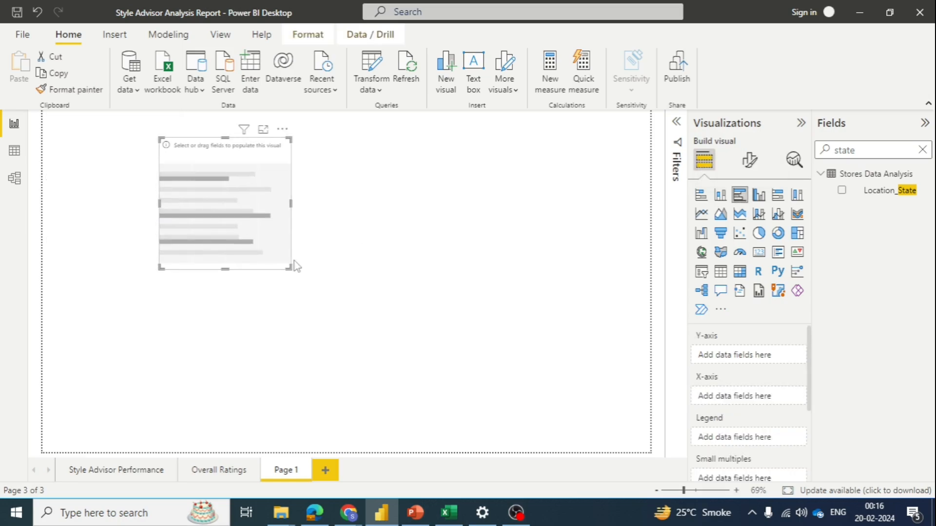
drag(294, 262, 327, 290)
drag(246, 223, 236, 200)
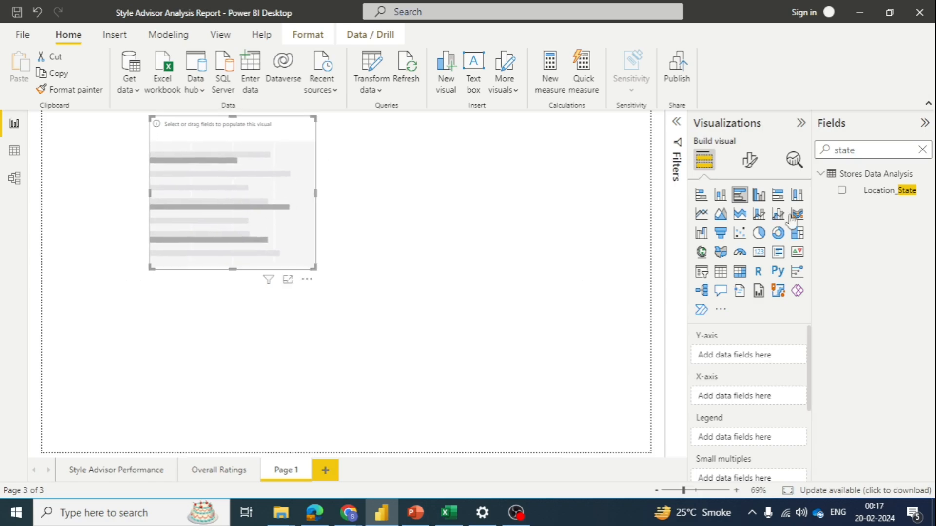
Step: Plot OBJECTION HANDLING on the new bar chart's X-axis against Location_State on its Y-axis
double_click(843, 150)
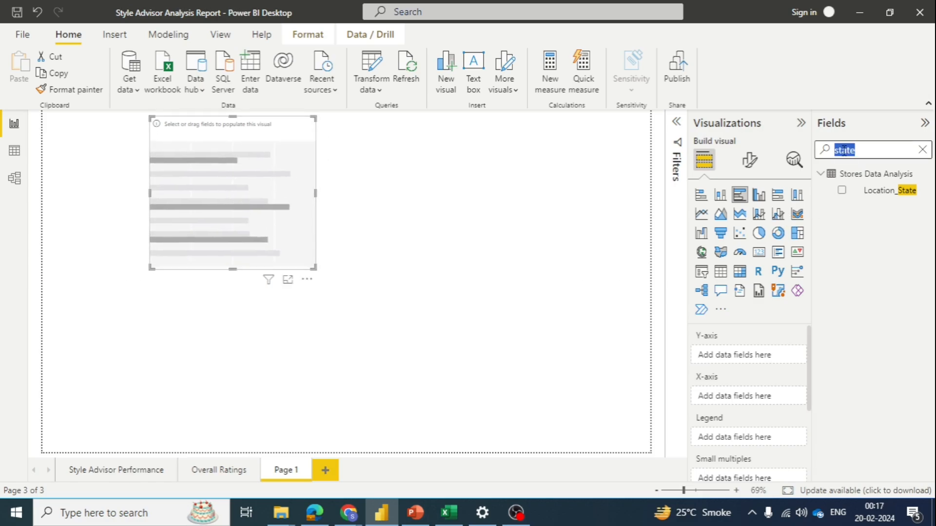
text(objectio)
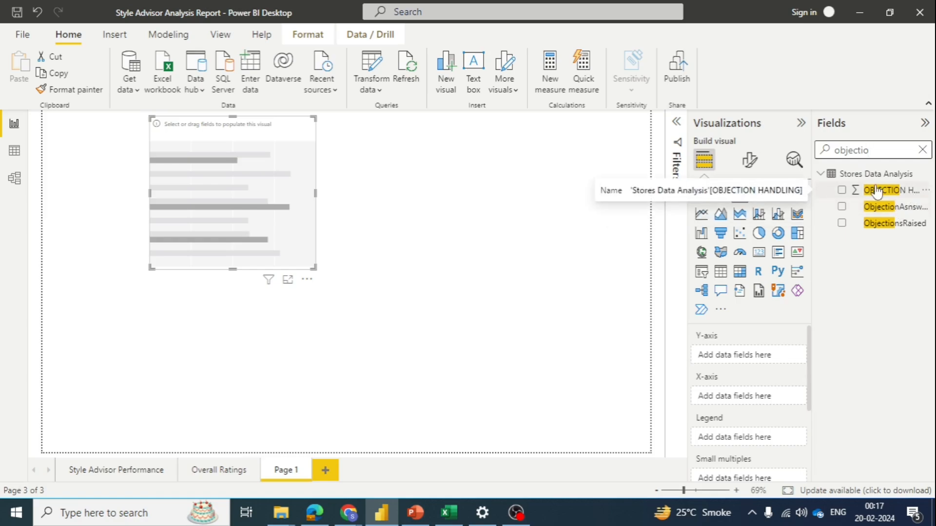
click(842, 191)
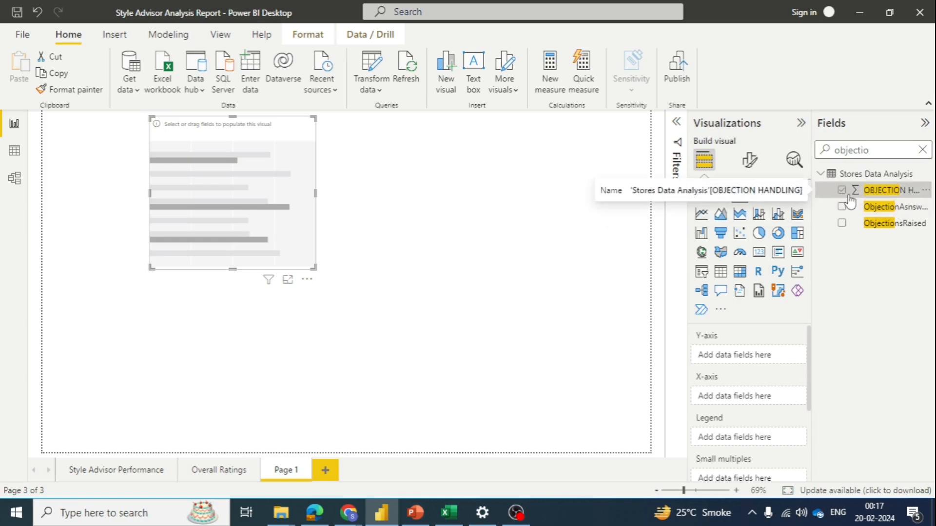
double_click(848, 154)
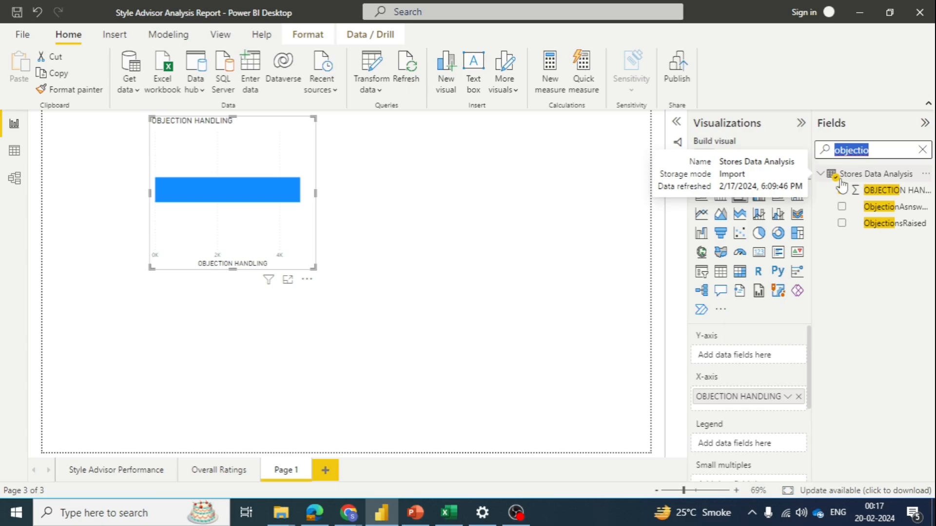
text(state)
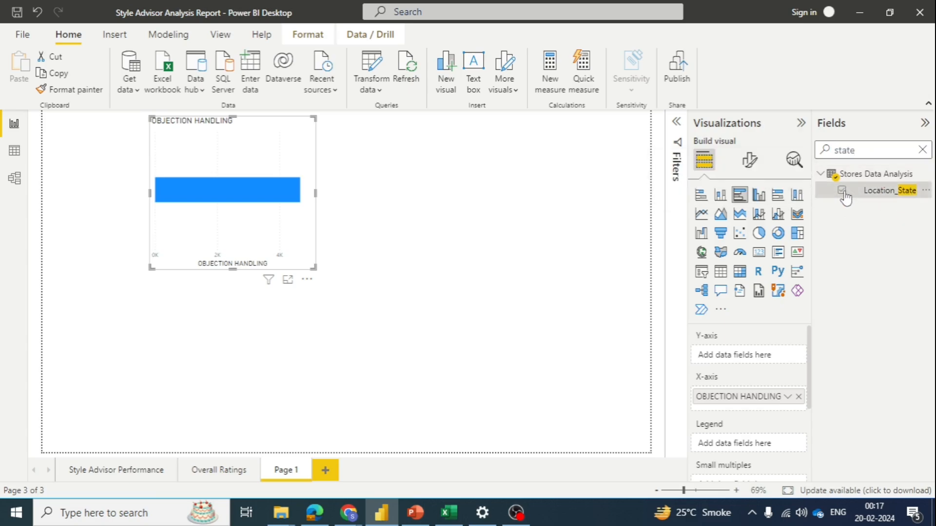
click(842, 191)
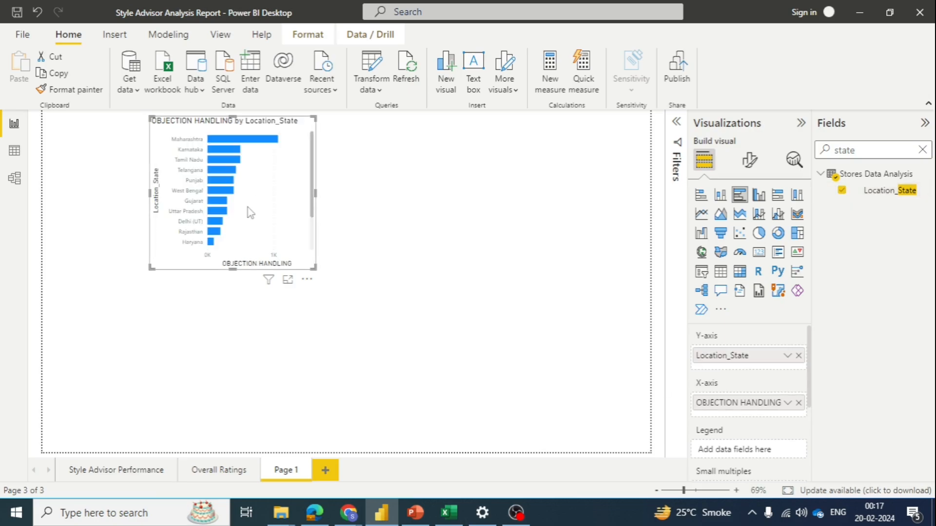
Step: Reposition the OBJECTION HANDLING by Location_State chart and widen it on both sides, leaving it deselected
drag(250, 213, 219, 232)
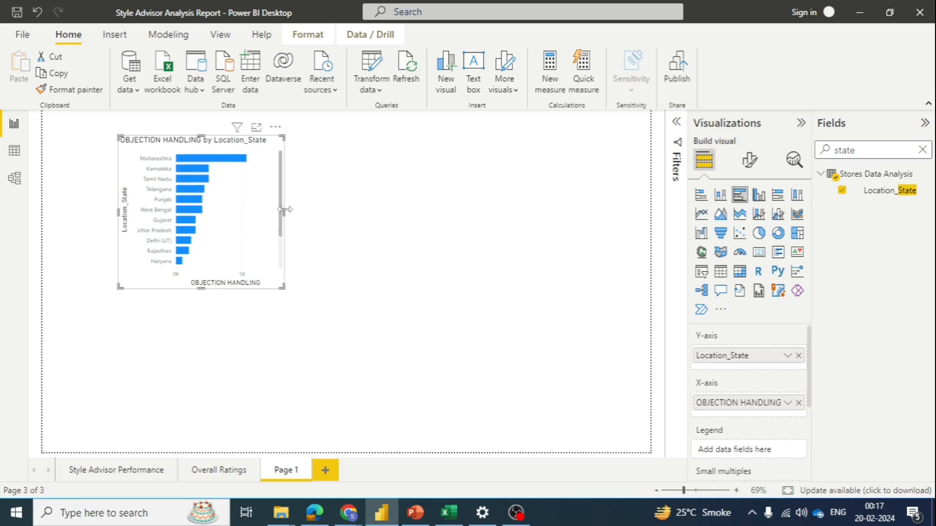
drag(285, 210, 379, 213)
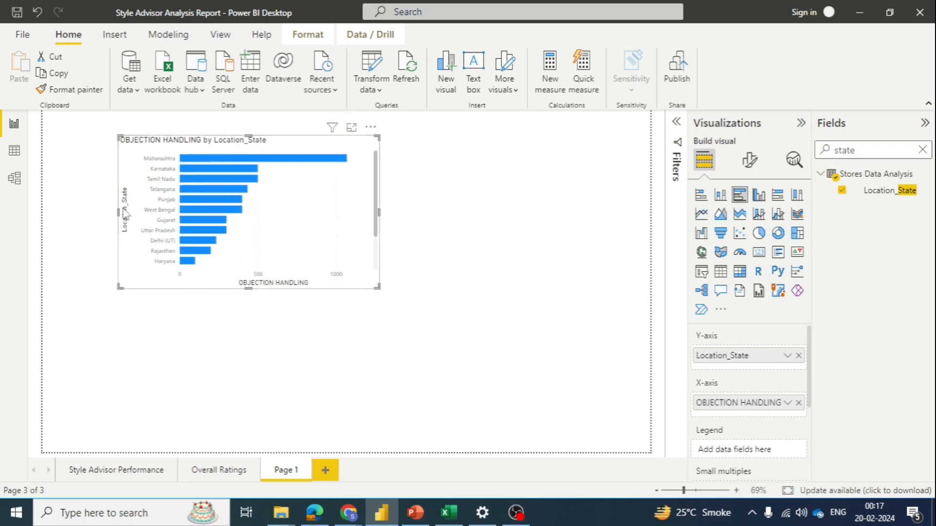
drag(123, 213, 100, 210)
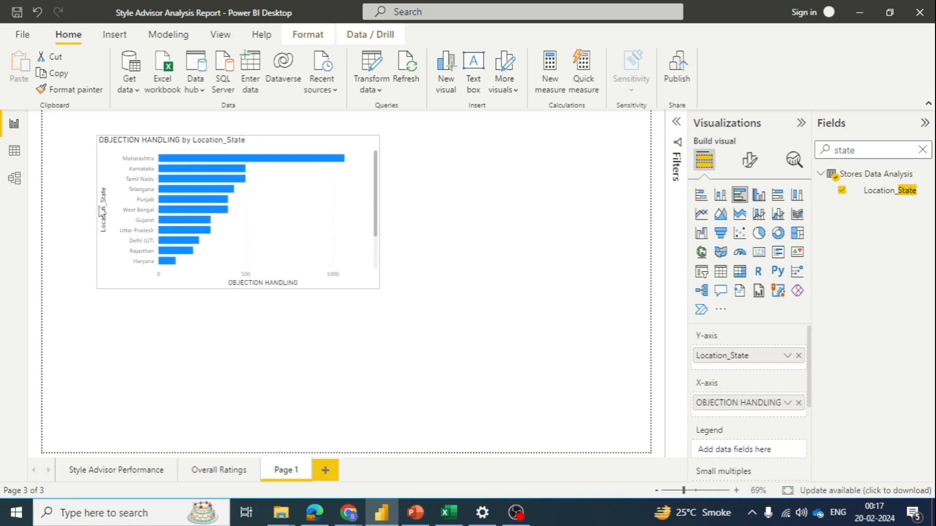
click(471, 203)
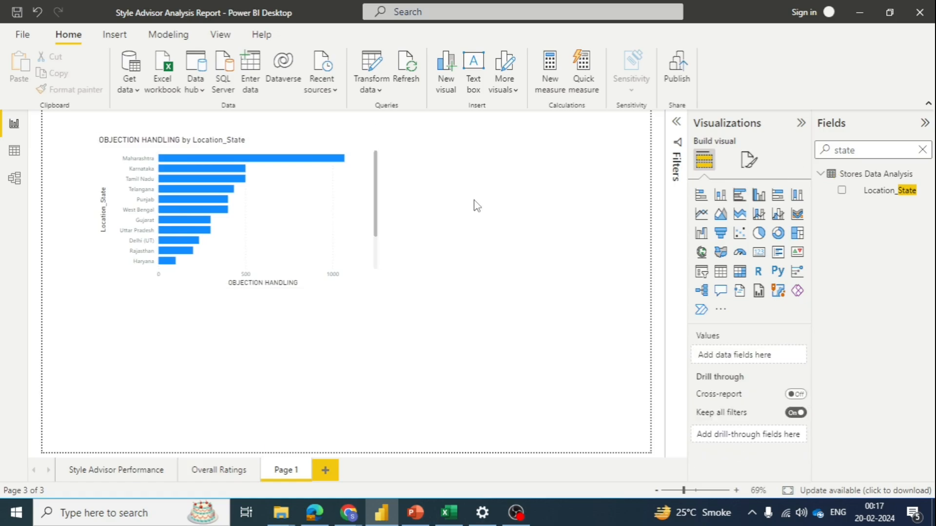
Step: Clear the field search, add an empty slicer to Page 1, shrink it and place it beside the OBJECTION HANDLING chart
double_click(848, 150)
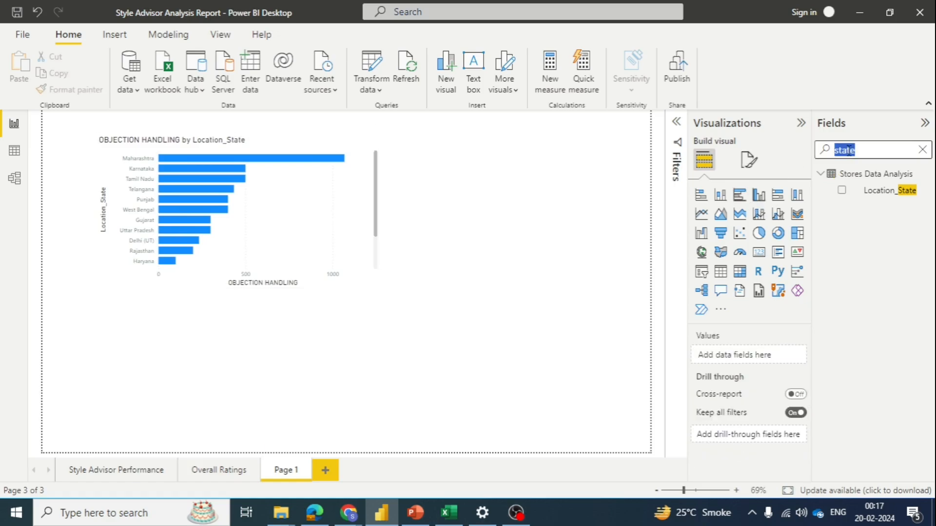
key(BackSpace)
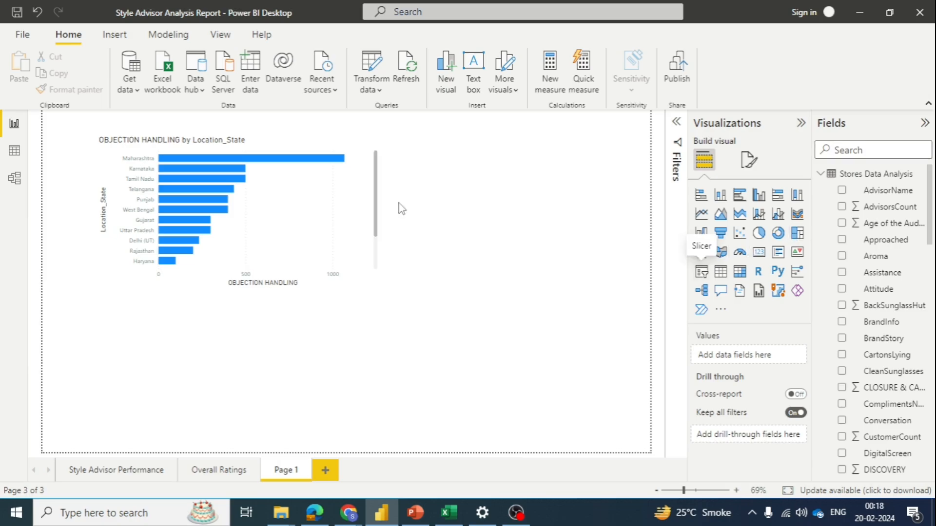
drag(399, 202, 597, 182)
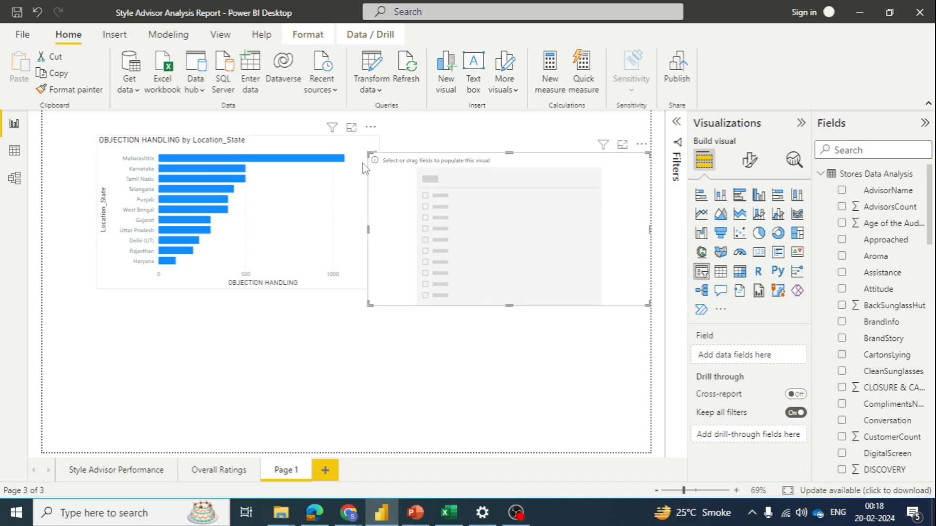
drag(367, 154, 424, 161)
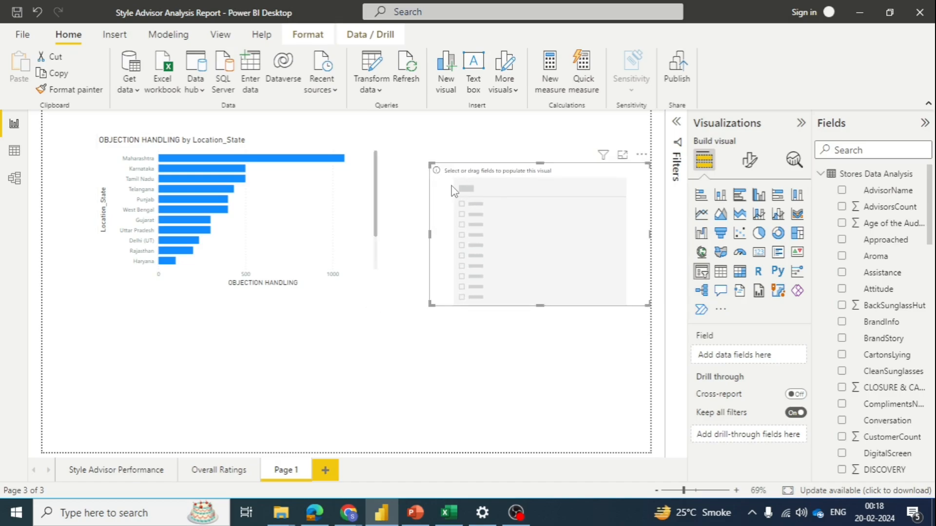
drag(453, 192, 433, 174)
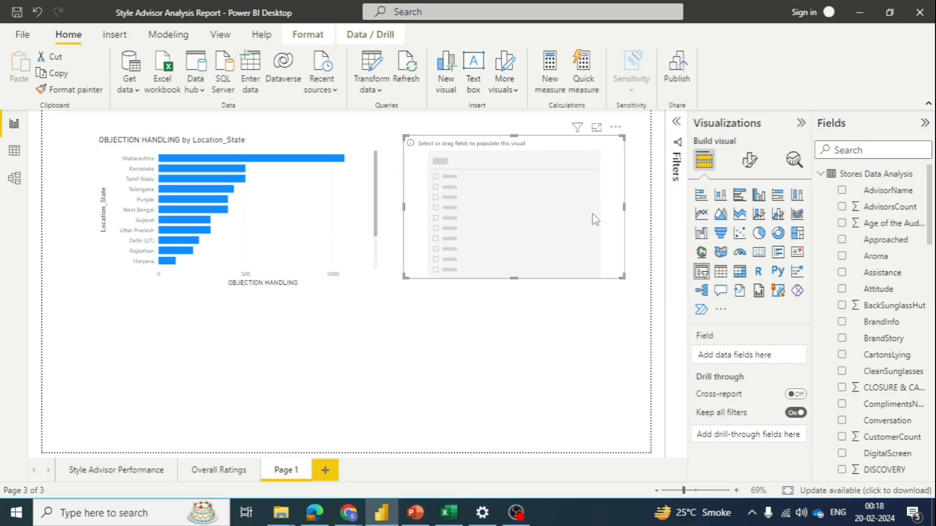
Step: Find the Zone field and assign it to the empty slicer
click(874, 157)
text(zone)
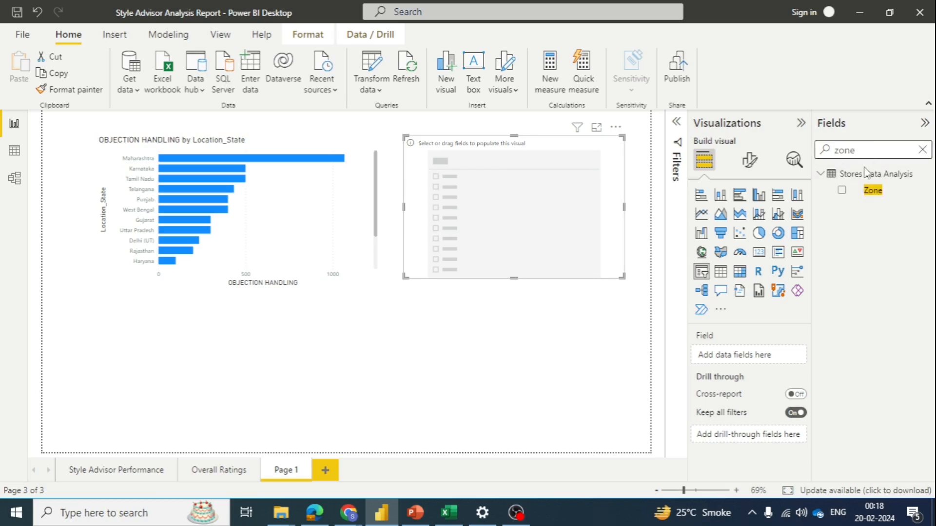
click(843, 190)
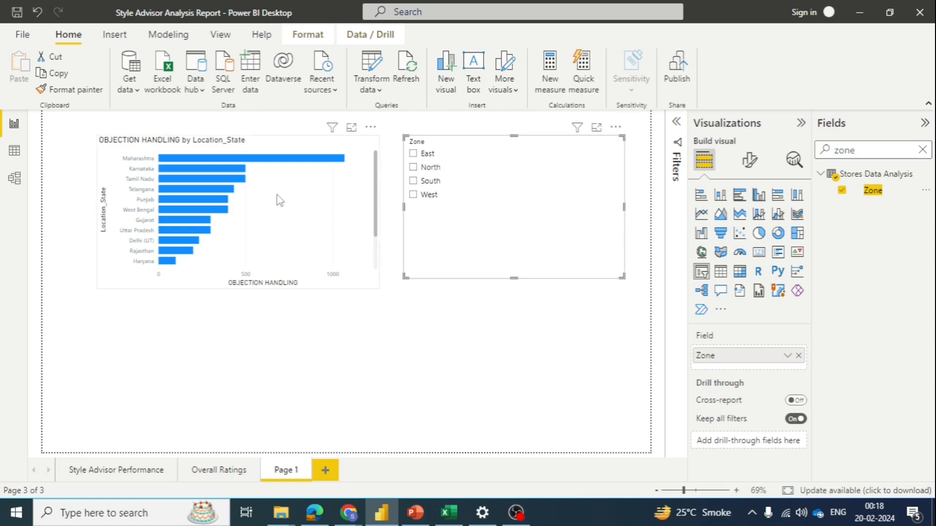
Step: Compare OBJECTION HANDLING by zone, filtering to North, West and South in turn and ending on East, with the slicer deselected
click(414, 168)
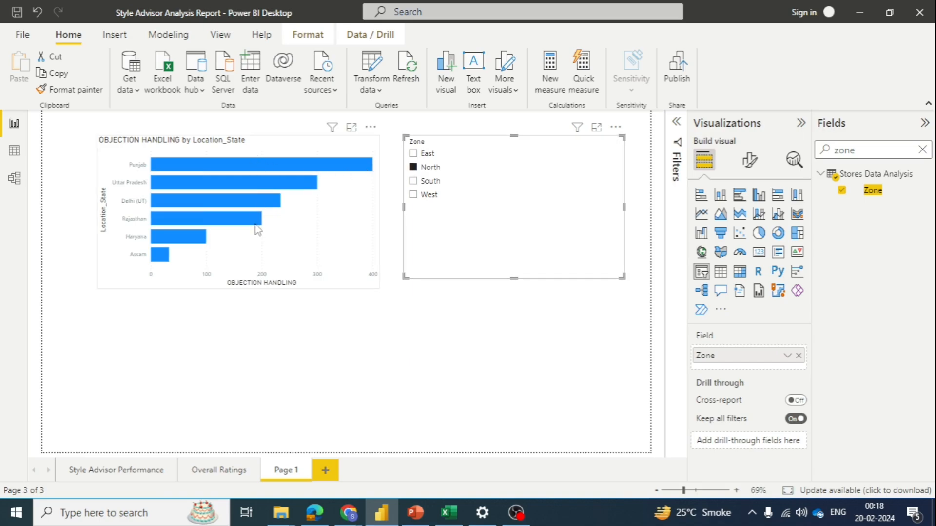
click(420, 197)
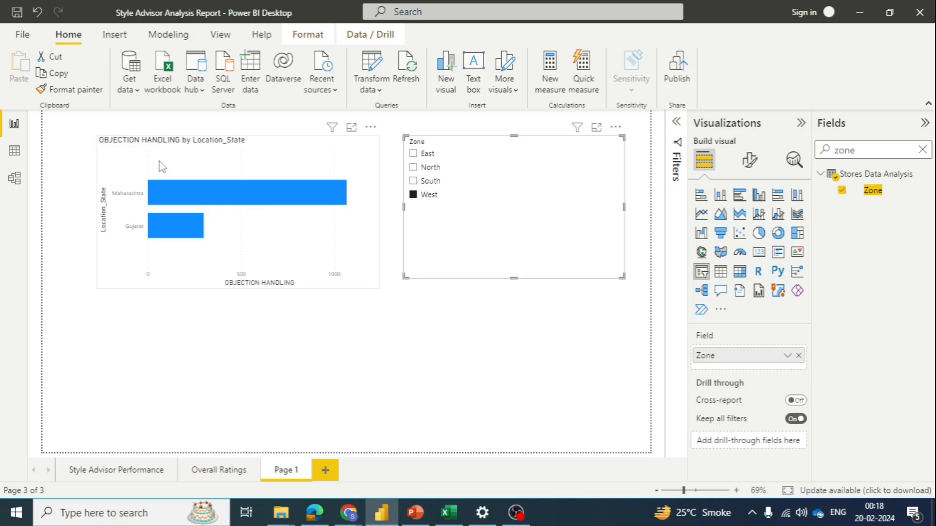
click(430, 181)
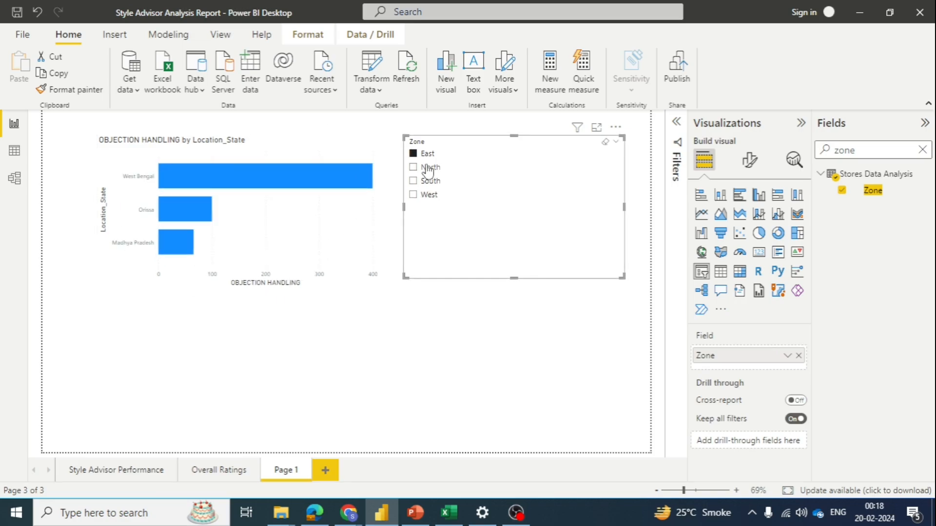
click(429, 167)
click(424, 154)
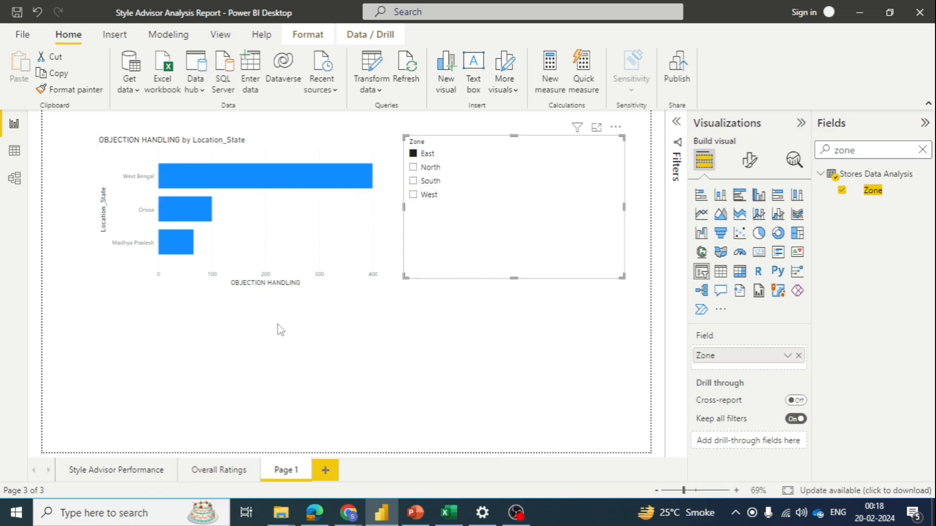
click(213, 372)
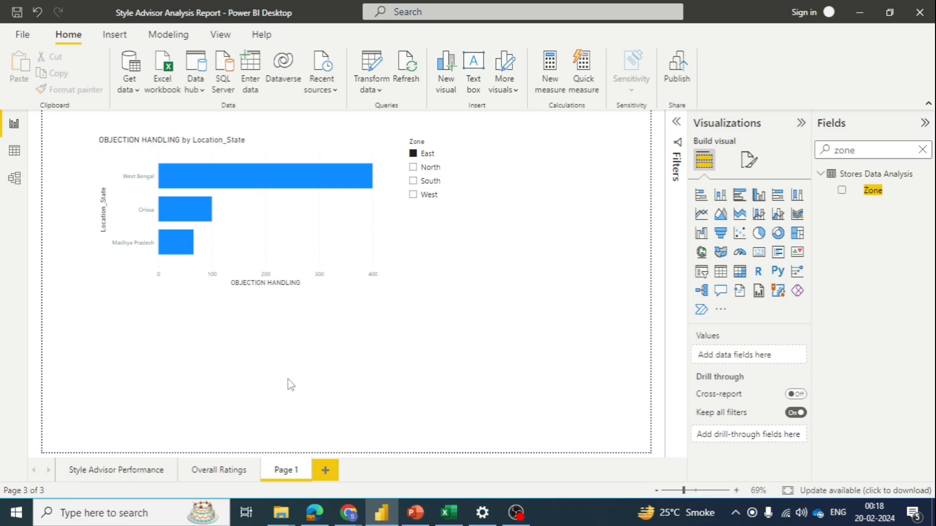
Step: Check the OverallAssistnaceRating column in the table data, and add an empty 100% stacked bar chart to Page 1 below the OBJECTION HANDLING chart
click(14, 152)
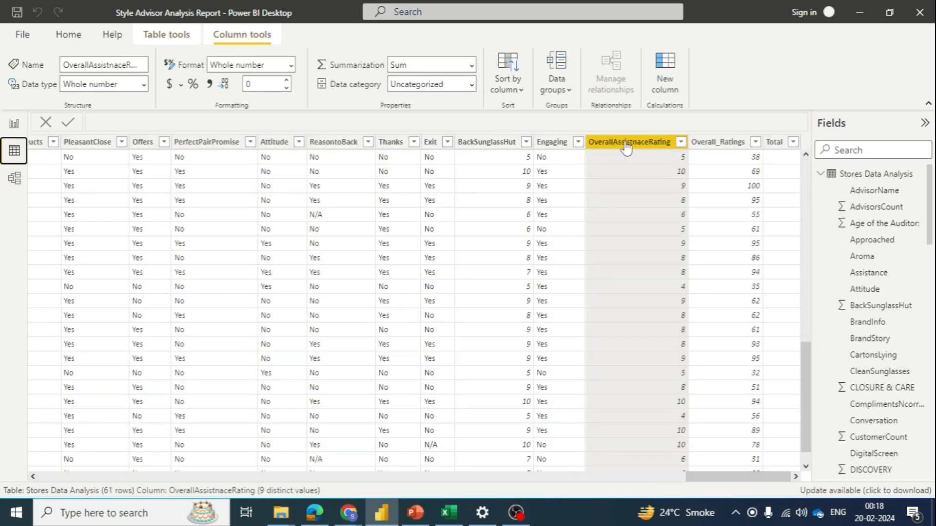
click(14, 125)
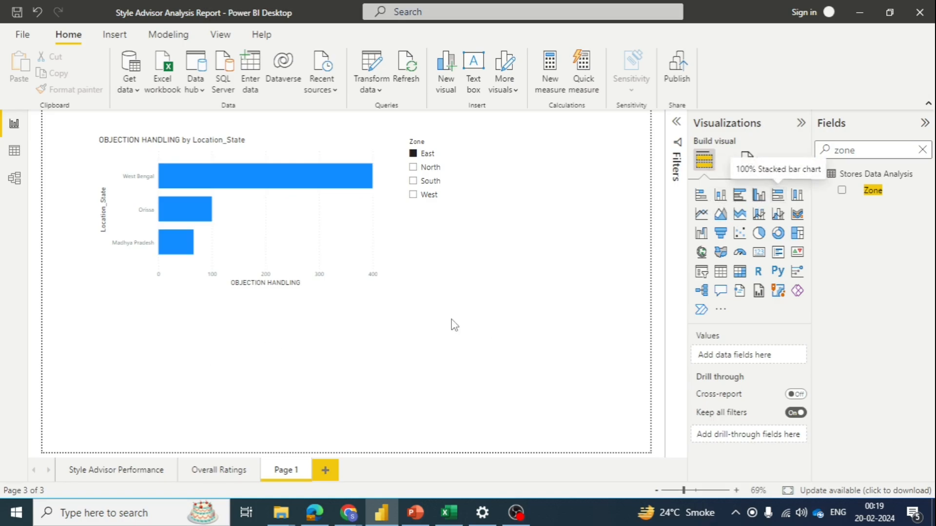
mouse_move(222, 367)
mouse_down()
mouse_move(214, 362)
mouse_move(229, 362)
mouse_up()
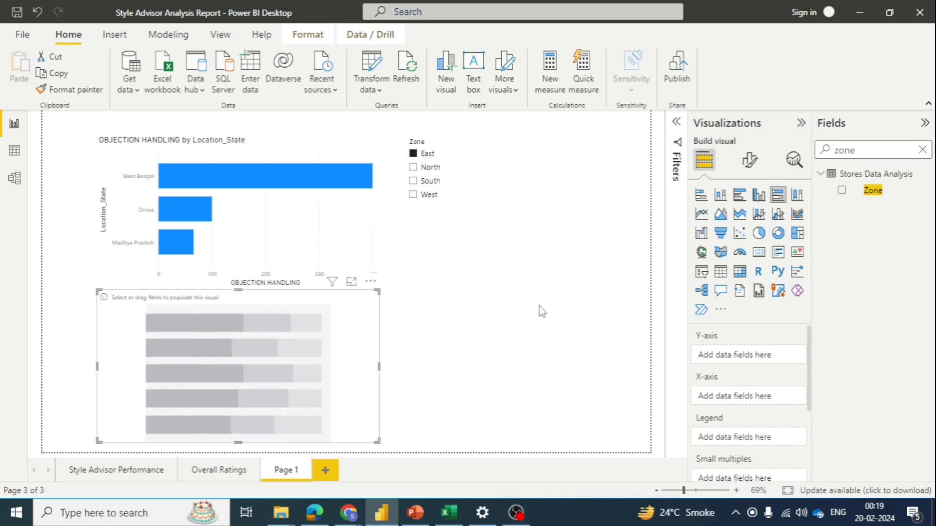
Step: Shift the Zone slicer slightly down and away from the charts, and shorten it to fit its four options
click(496, 215)
drag(495, 215, 510, 226)
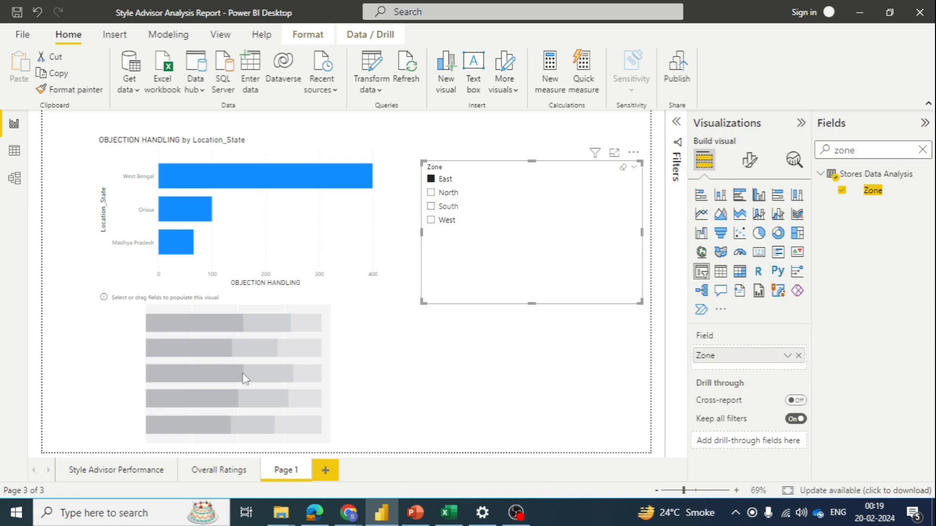
drag(529, 303, 528, 246)
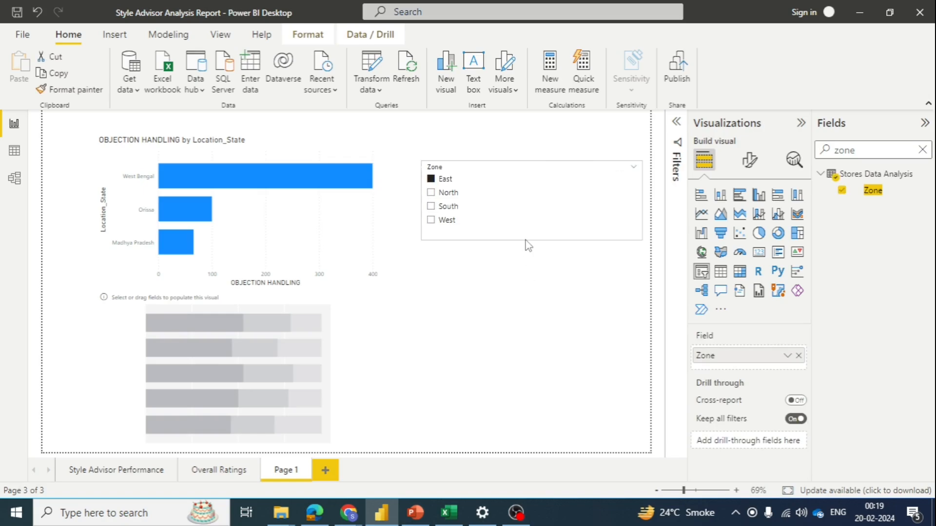
Step: Put Location_State on the Y-axis of the empty 100% stacked bar chart
click(258, 352)
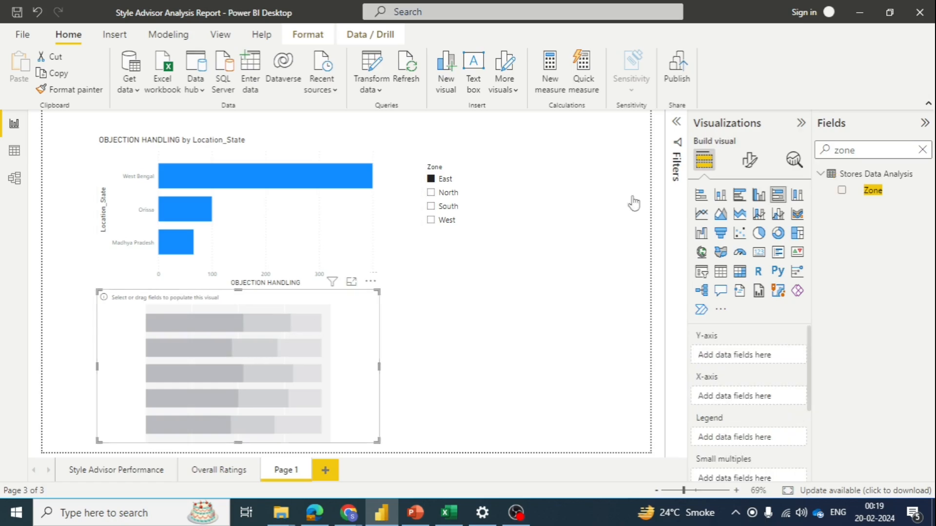
double_click(848, 150)
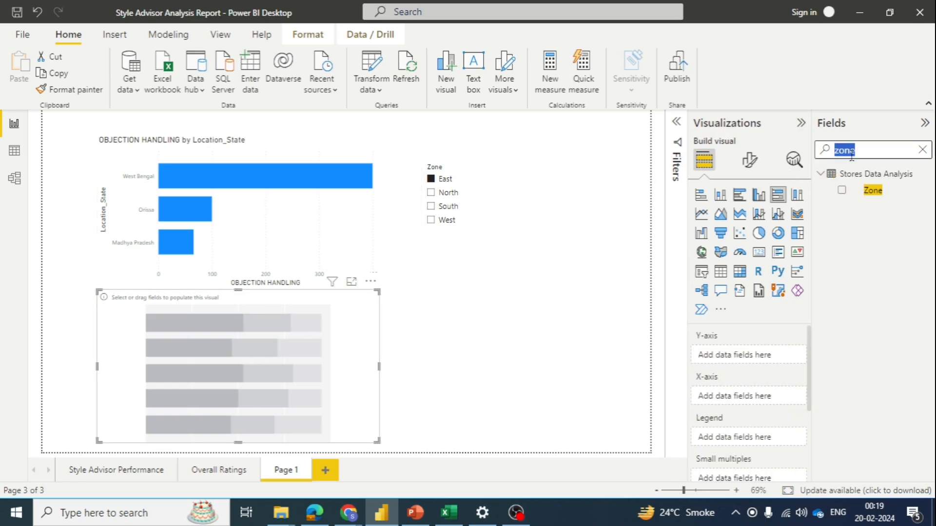
text(state)
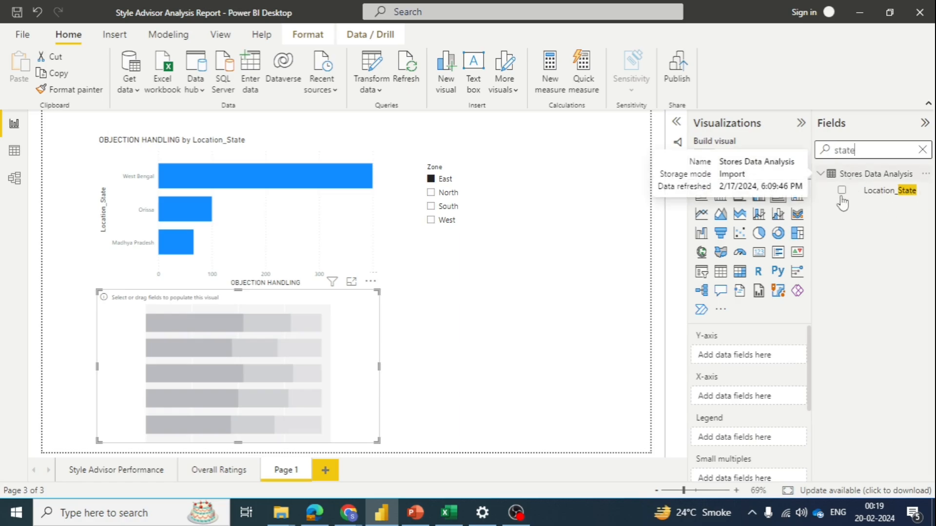
click(844, 191)
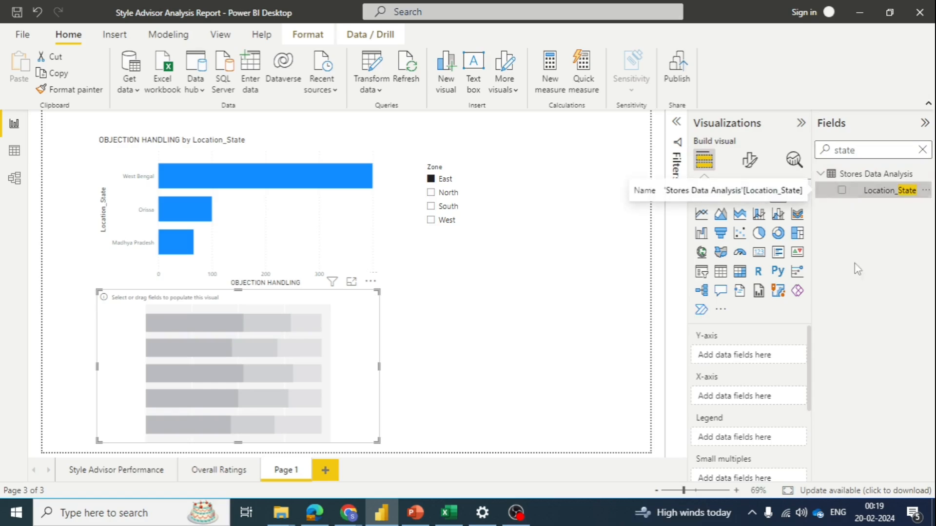
click(841, 191)
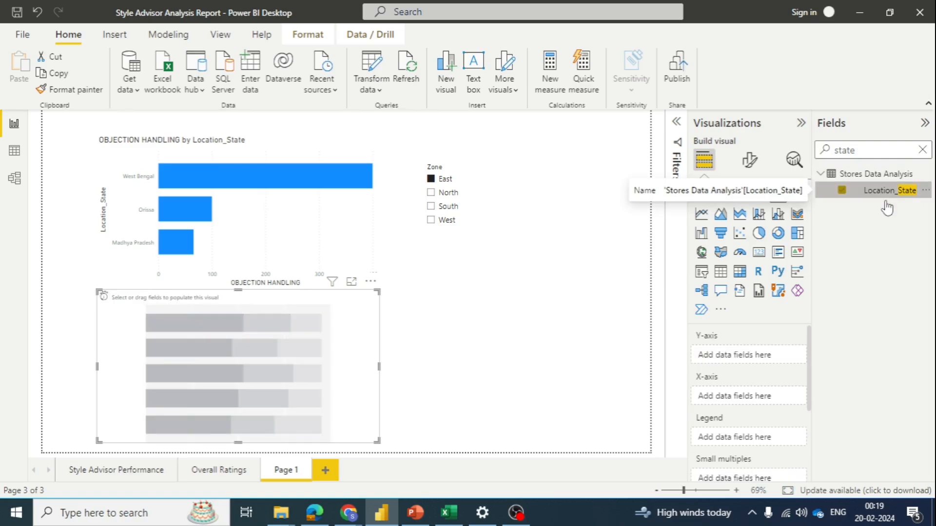
click(842, 191)
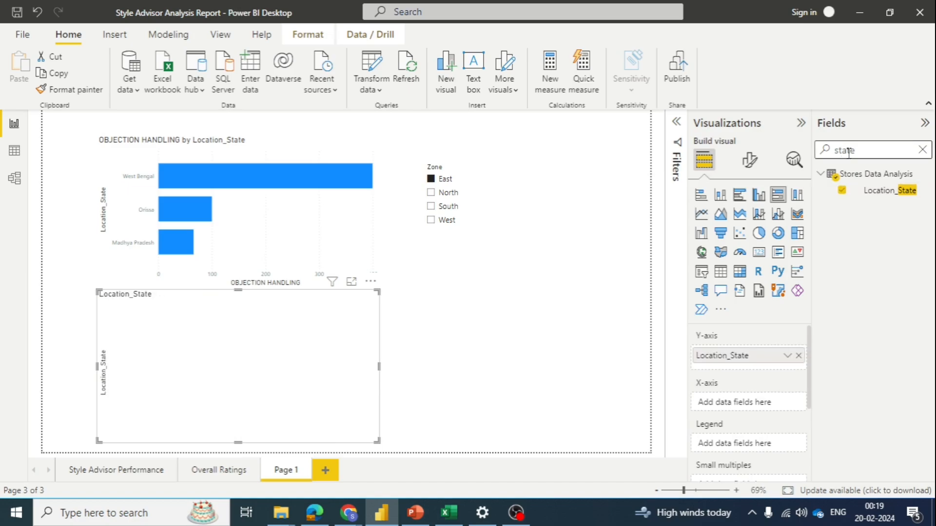
Step: Search the fields for "assi" and plot OverallAssistnaceRating on the new chart's X-axis
key(BackSpace)
key(BackSpace)
key(BackSpace)
key(BackSpace)
key(BackSpace)
text(assi)
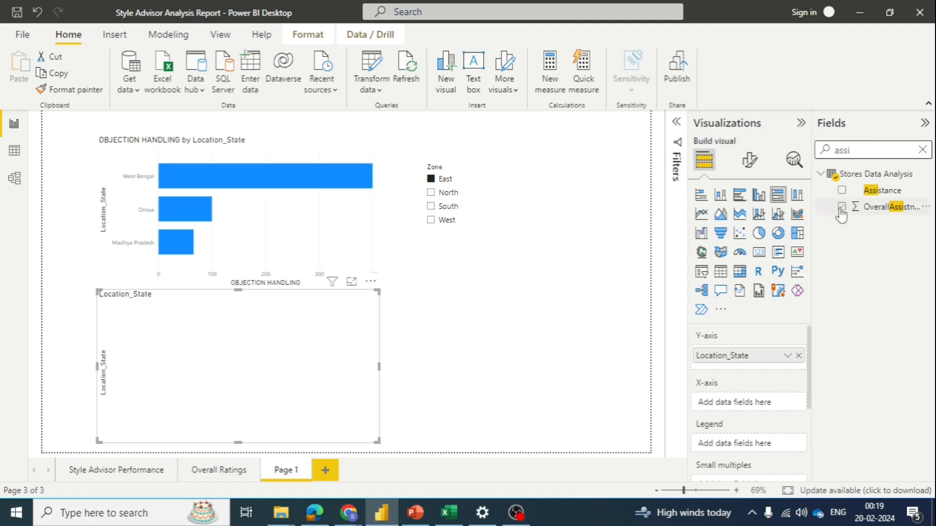
click(842, 207)
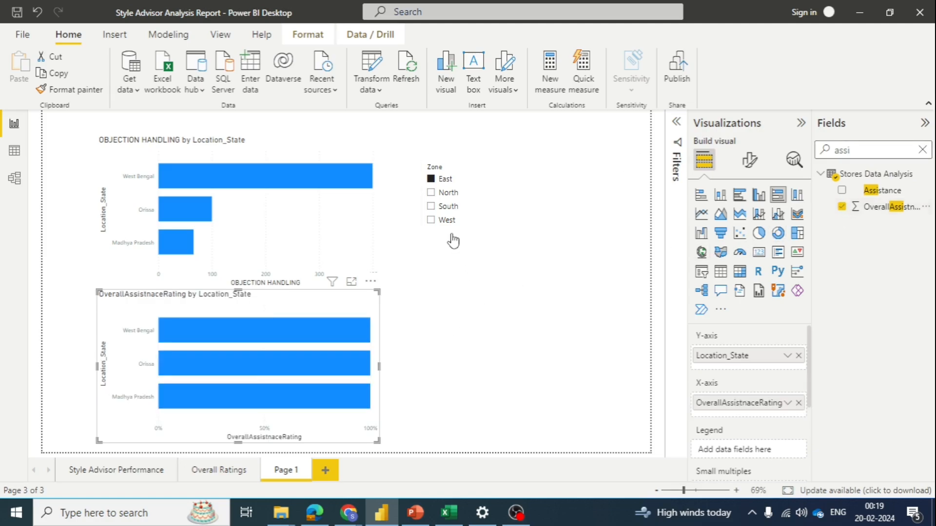
Step: Move the Zone slicer a little lower and change the OverallAssistnaceRating by Location_State chart to a clustered bar chart
click(461, 222)
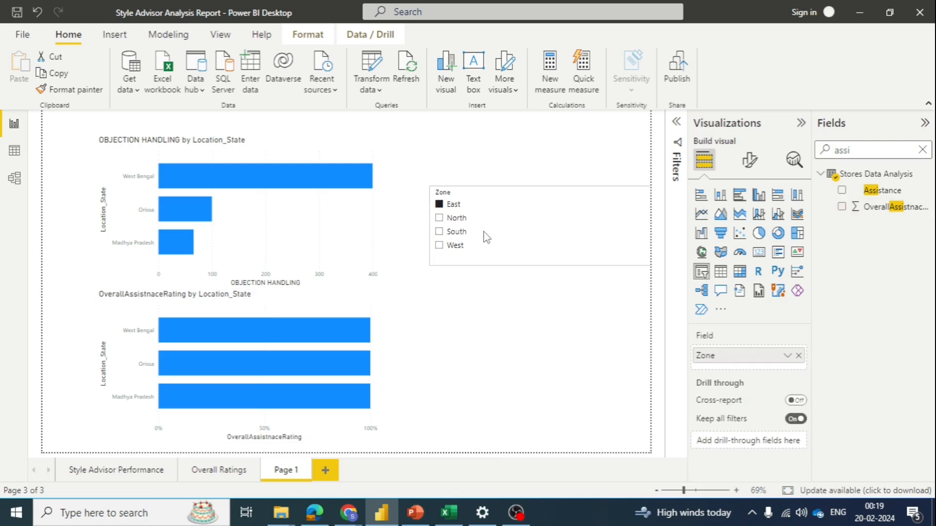
click(270, 242)
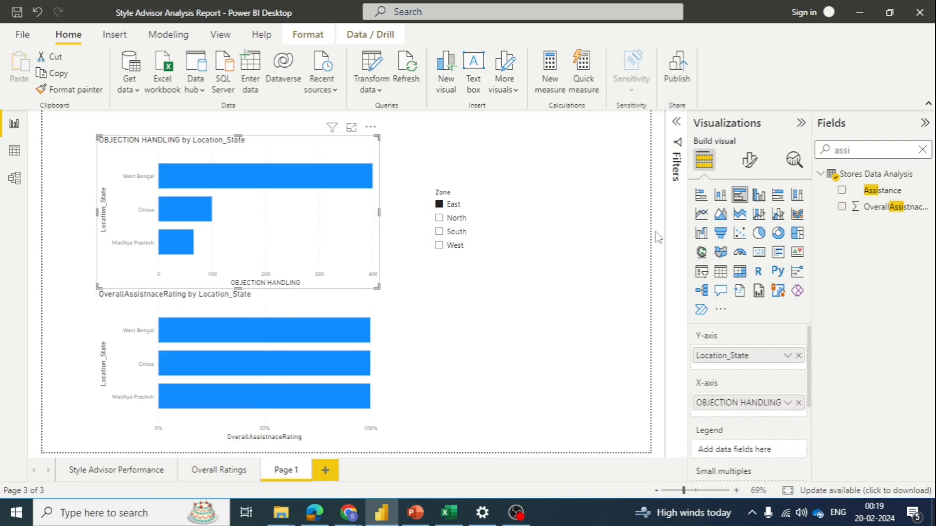
click(299, 358)
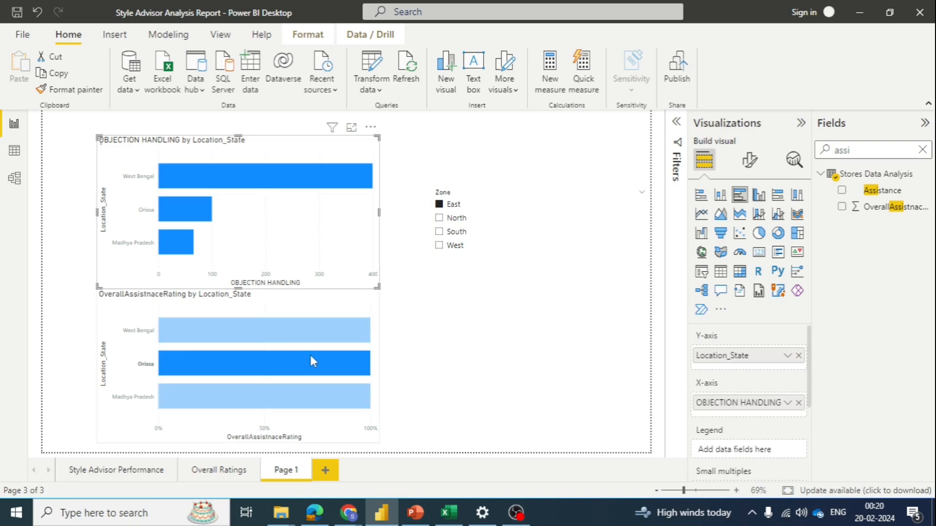
click(310, 359)
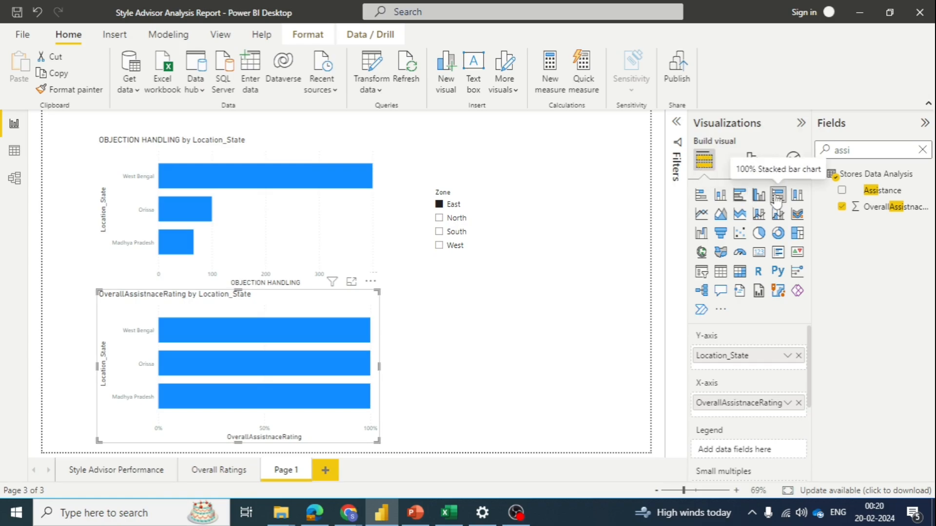
click(741, 199)
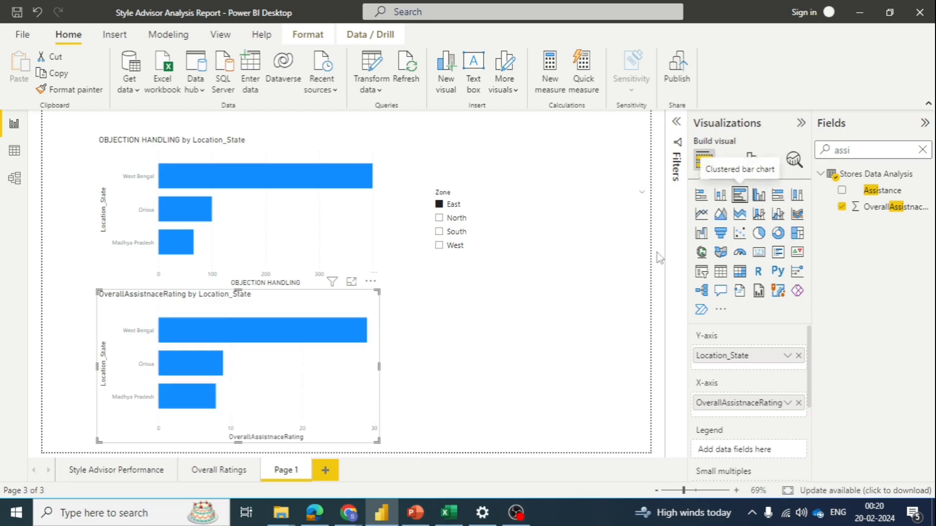
Step: Compare both bar charts across the South, West, North and East zones, returning to North and finishing with the slicer on South
click(456, 233)
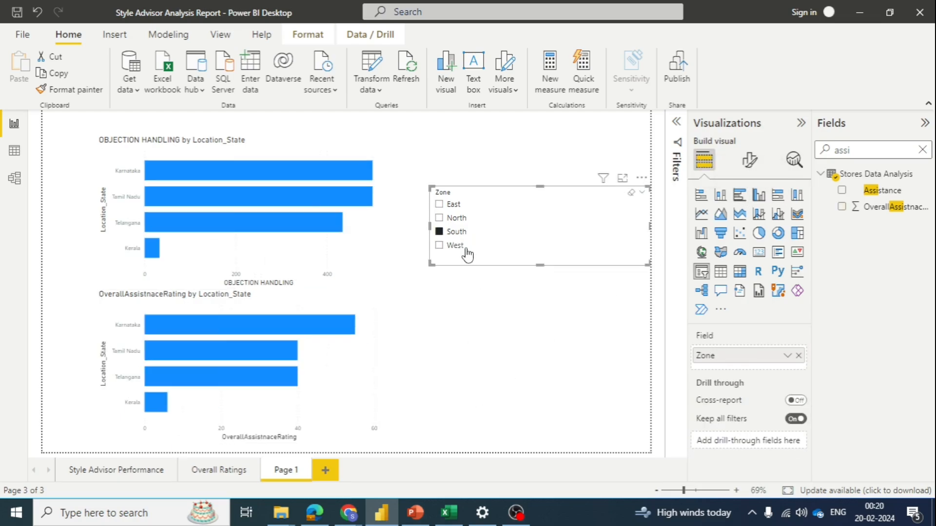
click(459, 249)
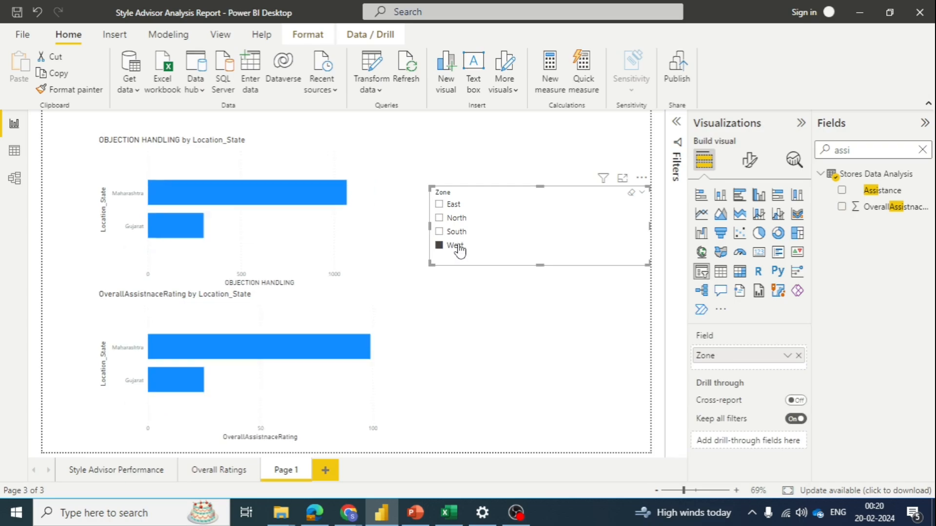
click(452, 218)
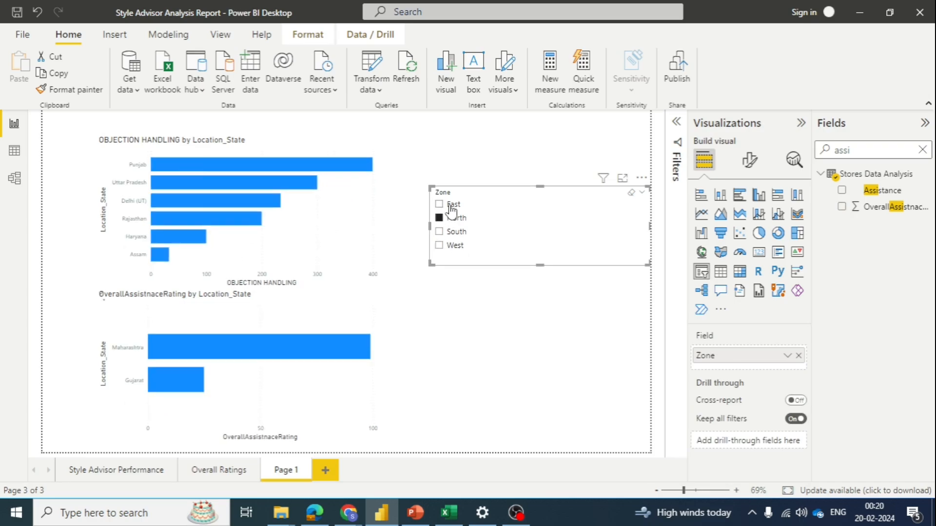
click(451, 206)
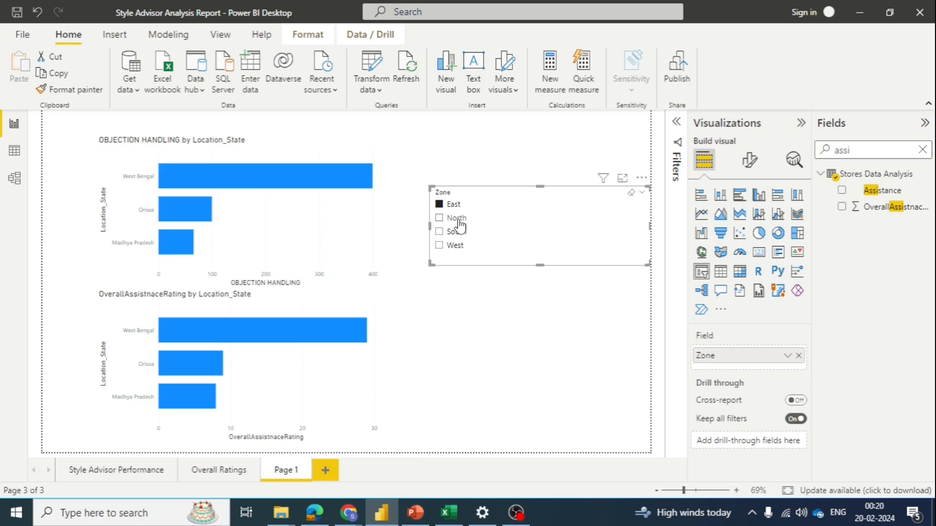
click(459, 224)
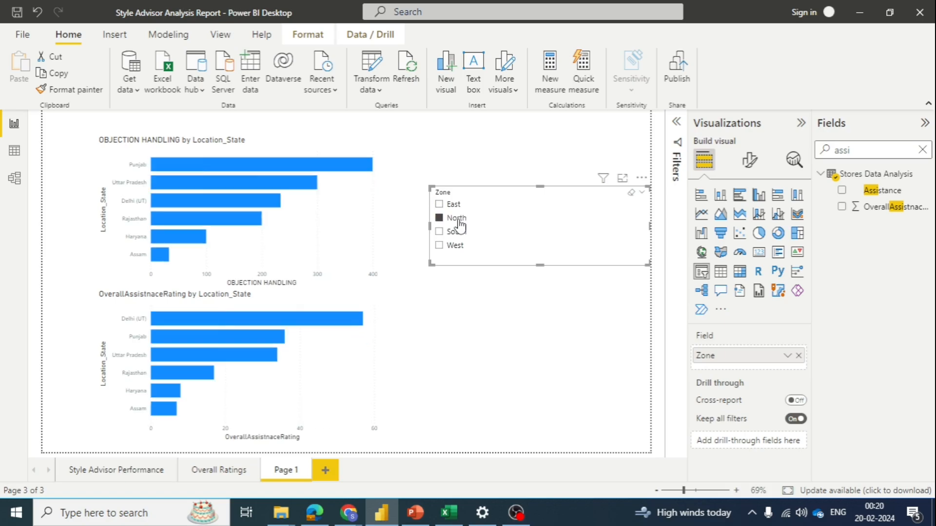
click(457, 232)
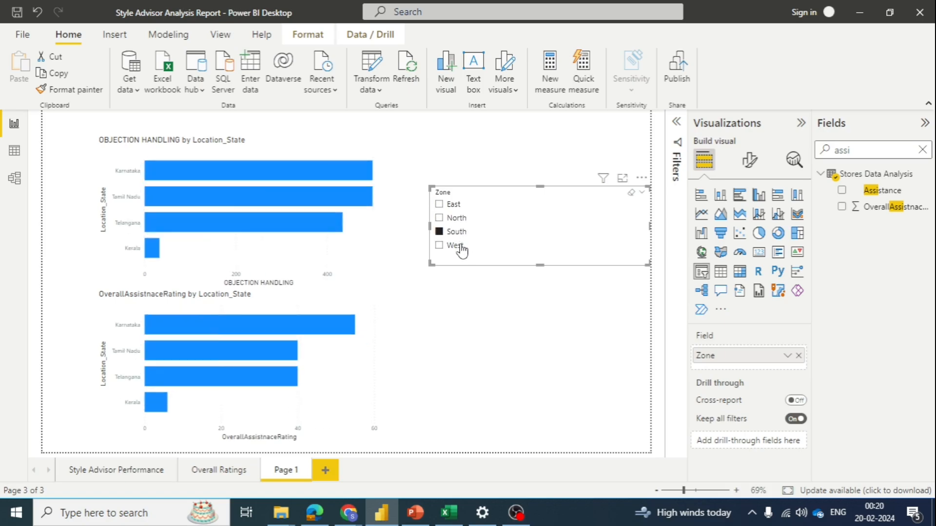
Step: Compare both bar charts across the West, South and North zones with the Zone slicer, ending on East
click(459, 246)
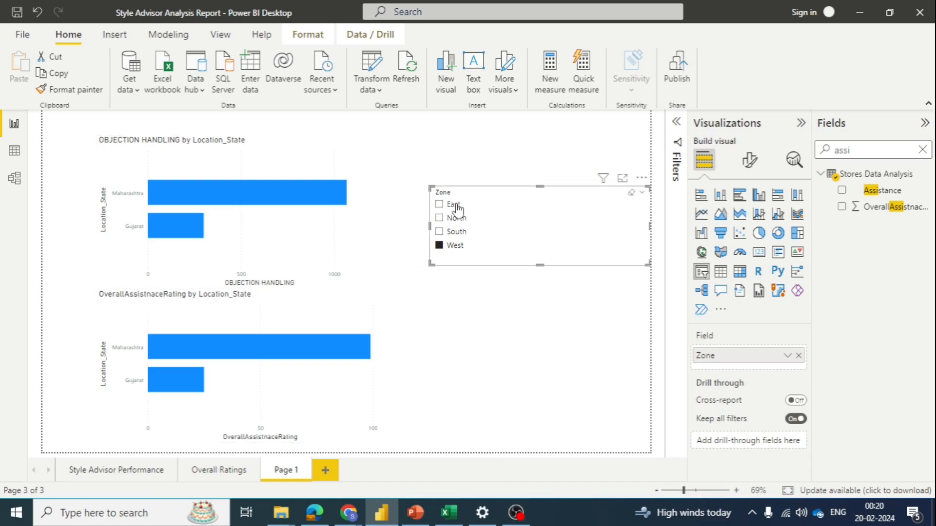
click(440, 231)
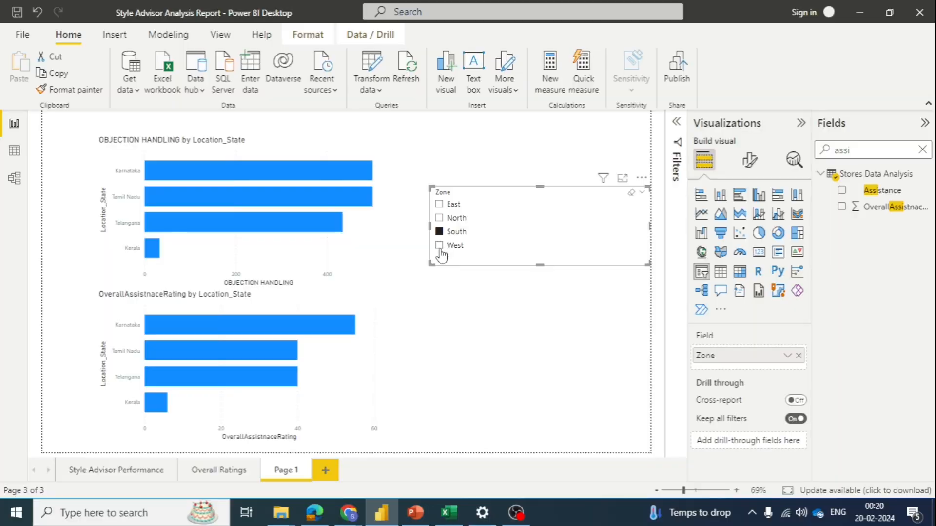
click(443, 219)
click(451, 238)
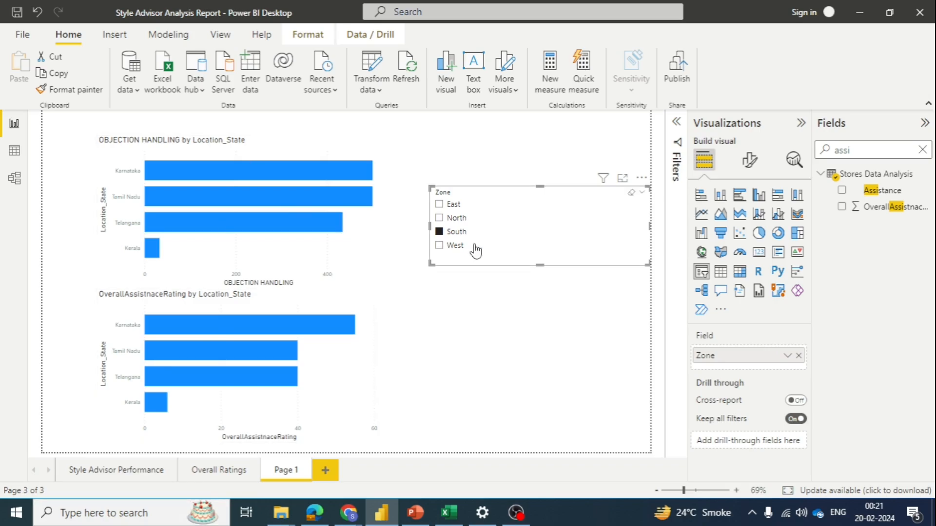
click(455, 246)
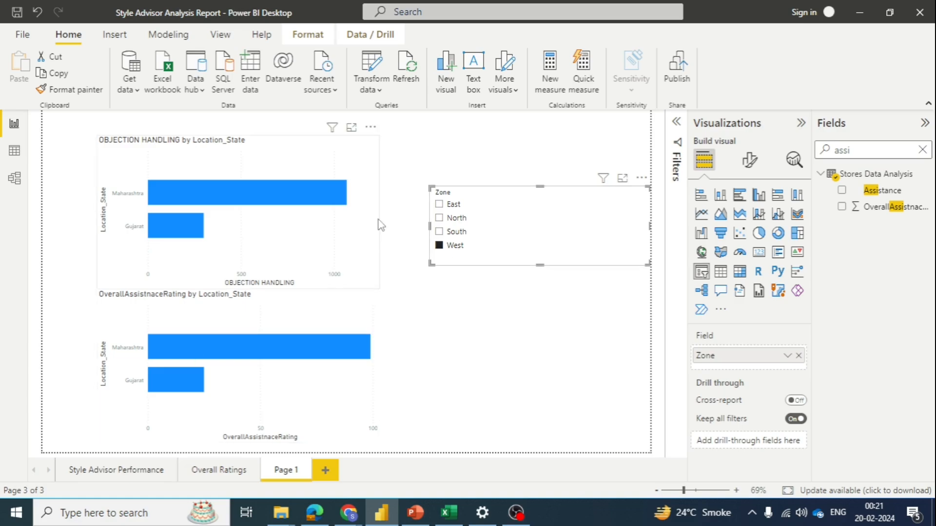
click(458, 219)
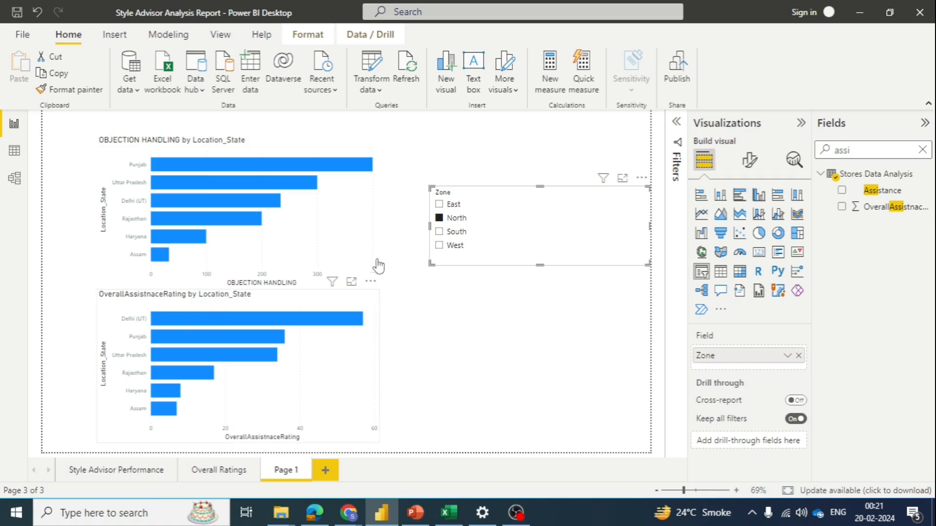
click(451, 205)
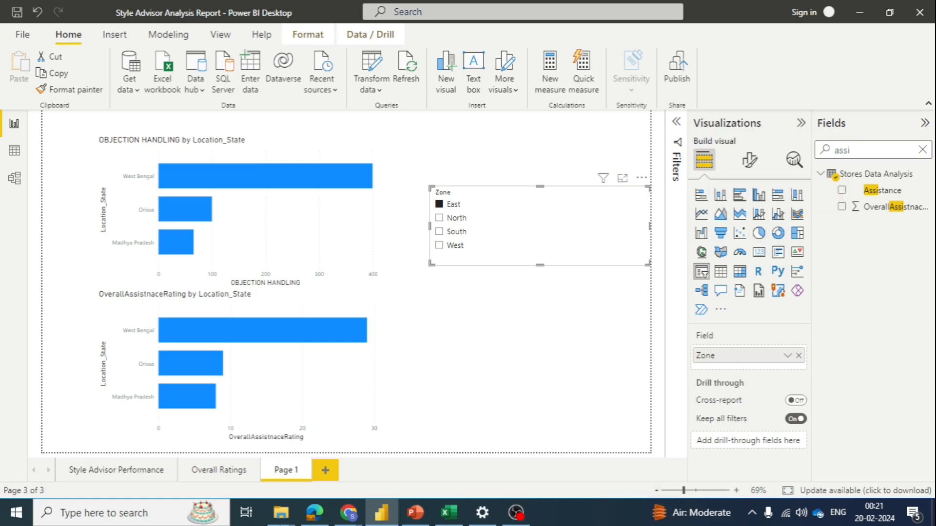
Step: Copy the formatting of the Style Advisor Performance by Zone chart onto Page 1's OBJECTION HANDLING by Location_State chart
click(220, 472)
click(223, 469)
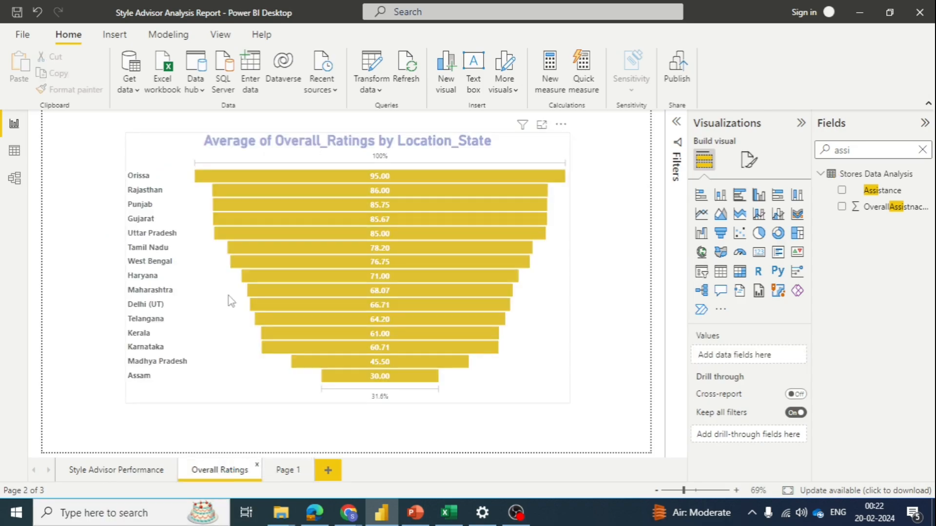
click(103, 471)
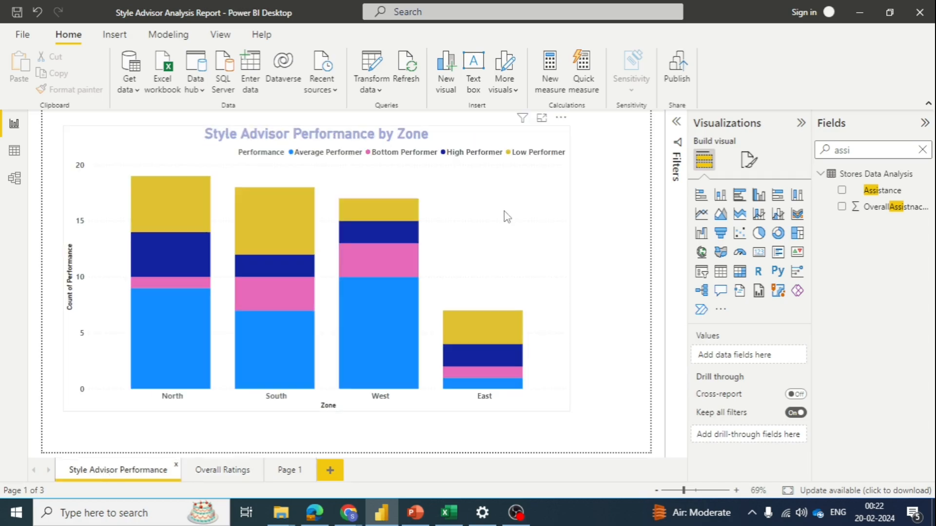
click(507, 217)
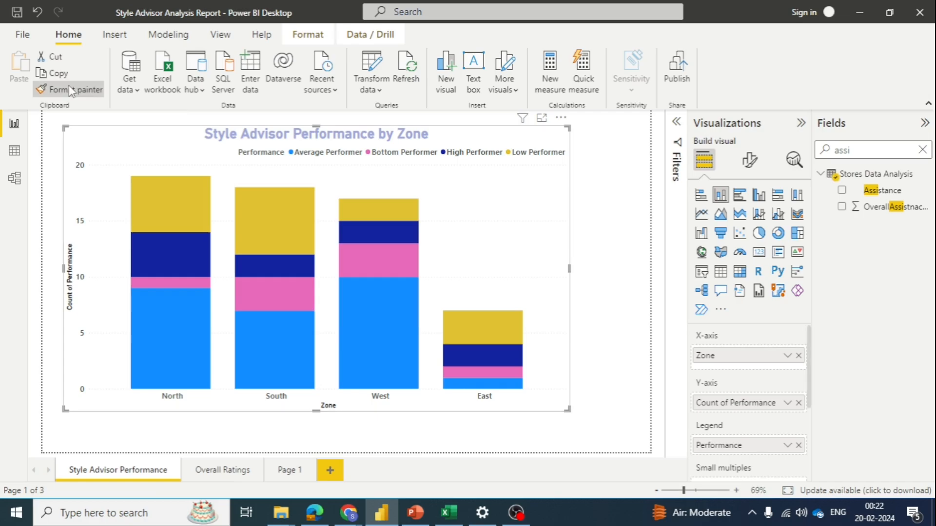
click(69, 85)
click(281, 468)
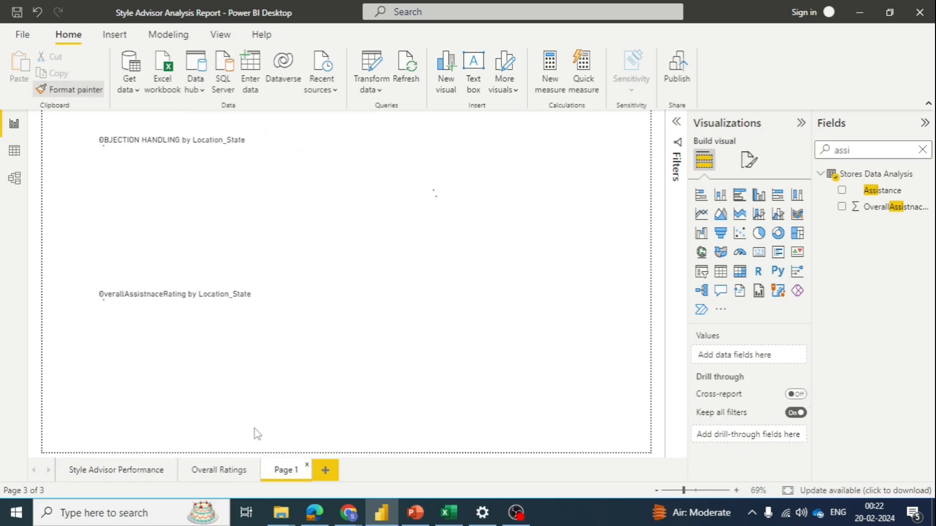
click(136, 161)
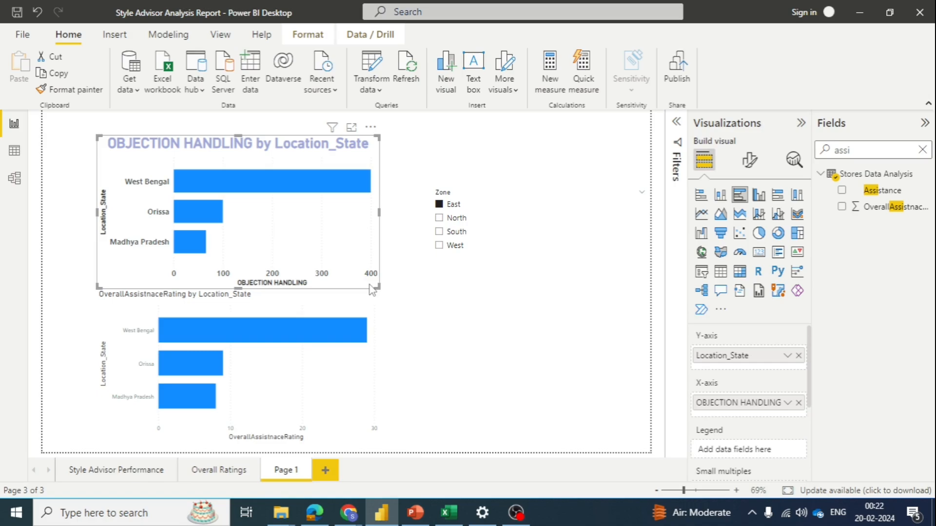
Step: Widen the OBJECTION HANDLING by Location_State chart slightly and clear the East selection in the Zone slicer
click(319, 227)
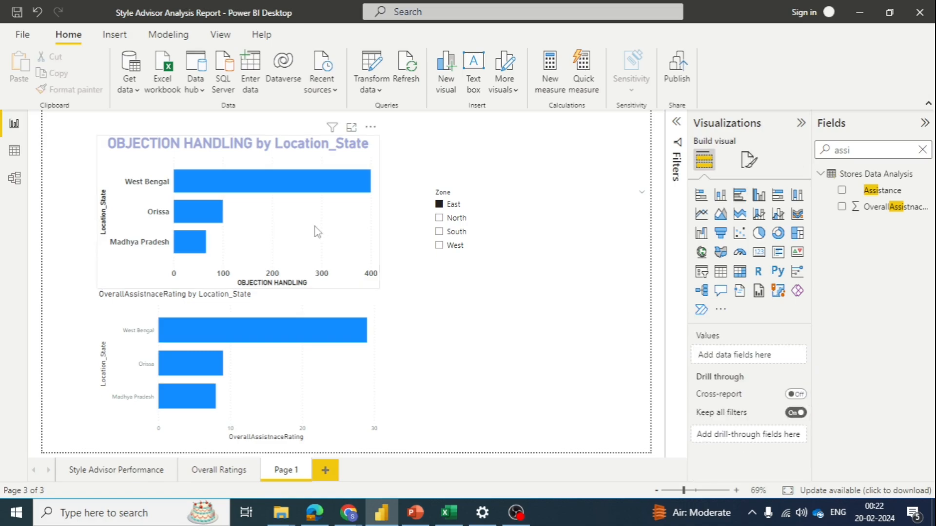
drag(377, 284, 397, 279)
click(439, 204)
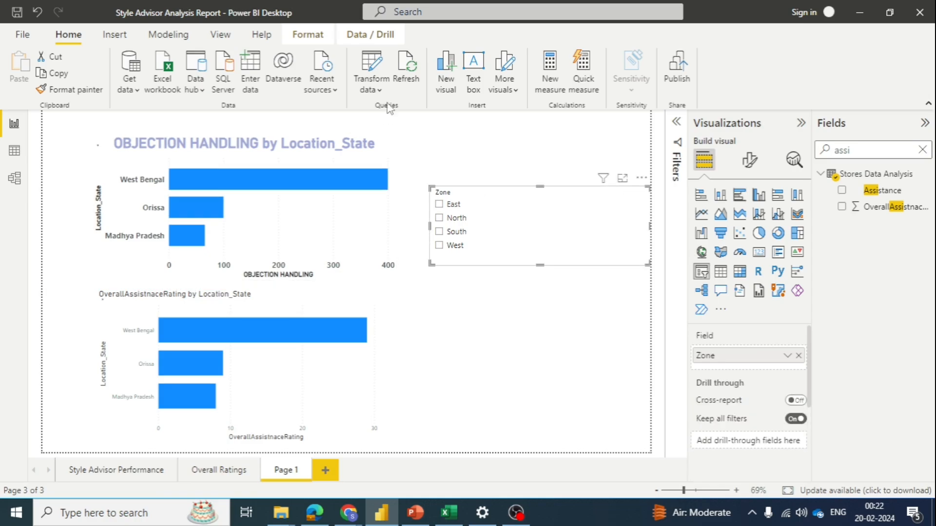
Step: Copy the OBJECTION HANDLING chart's formatting onto the OverallAssistnaceRating by Location_State chart with Format Painter
click(314, 205)
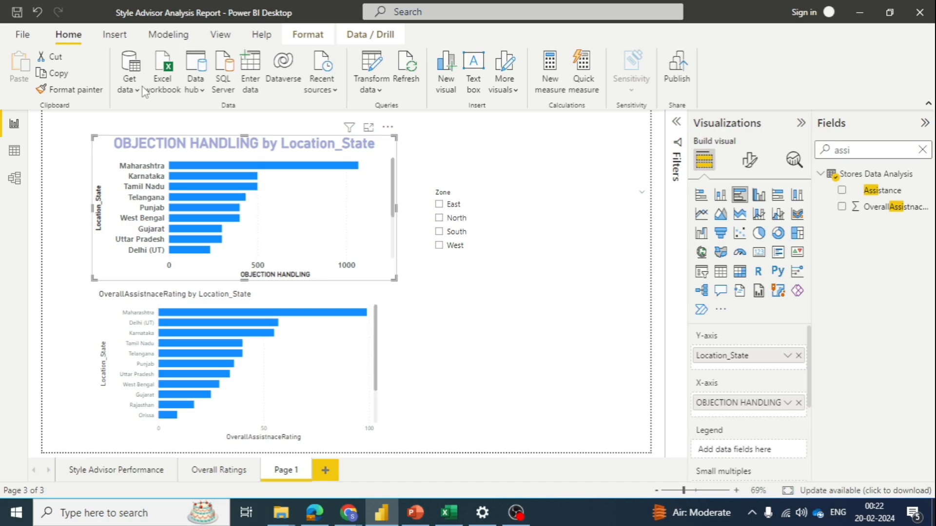
click(69, 89)
click(508, 228)
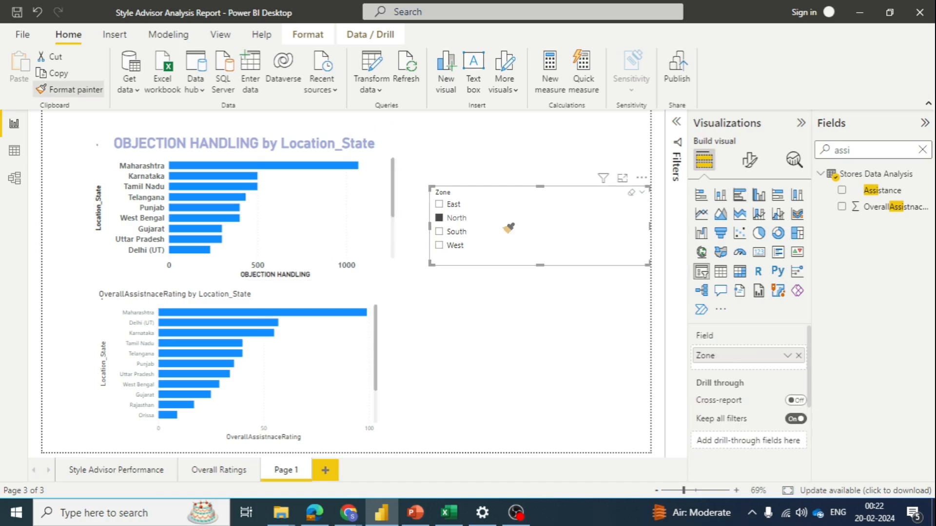
click(69, 89)
click(317, 363)
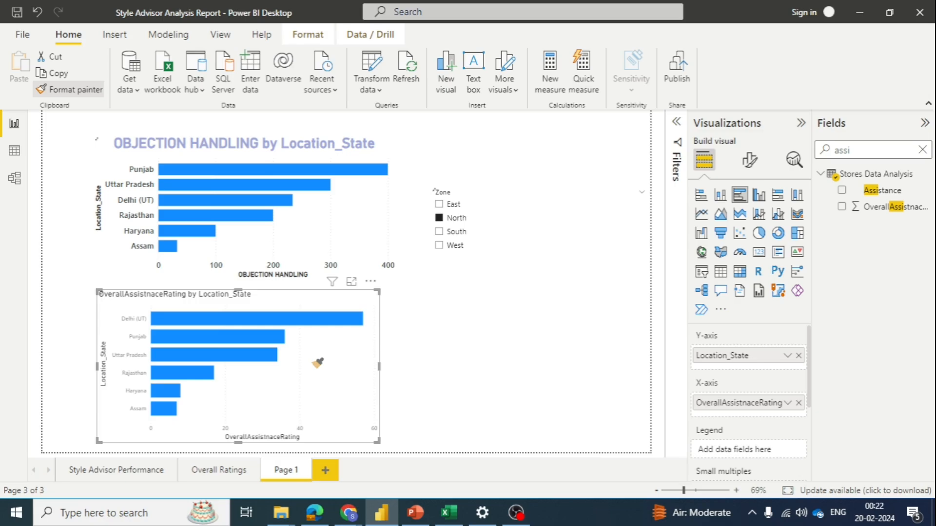
Step: Switch the Zone slicer to Horizontal orientation with North selected and resize it to about 367 wide by 200 high
mouse_move(649, 266)
mouse_down()
mouse_move(527, 243)
mouse_move(514, 269)
mouse_move(537, 274)
mouse_up()
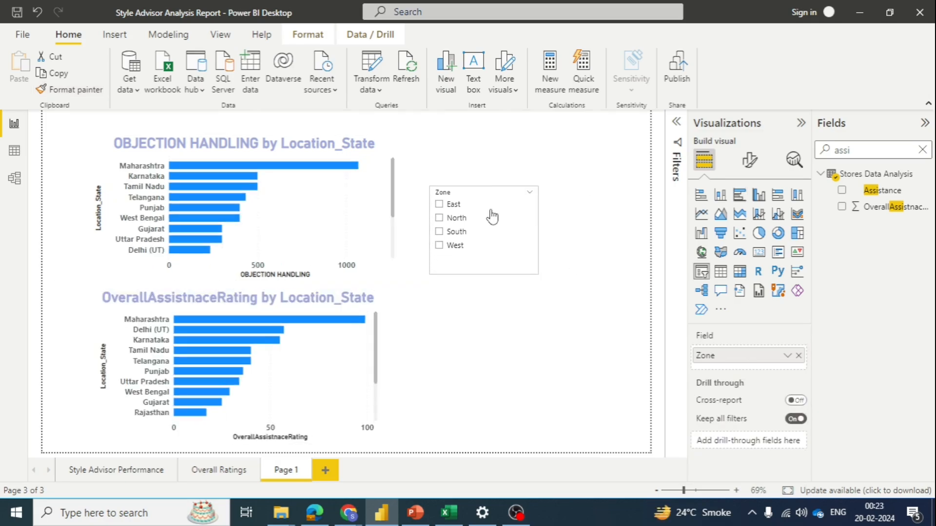
click(452, 204)
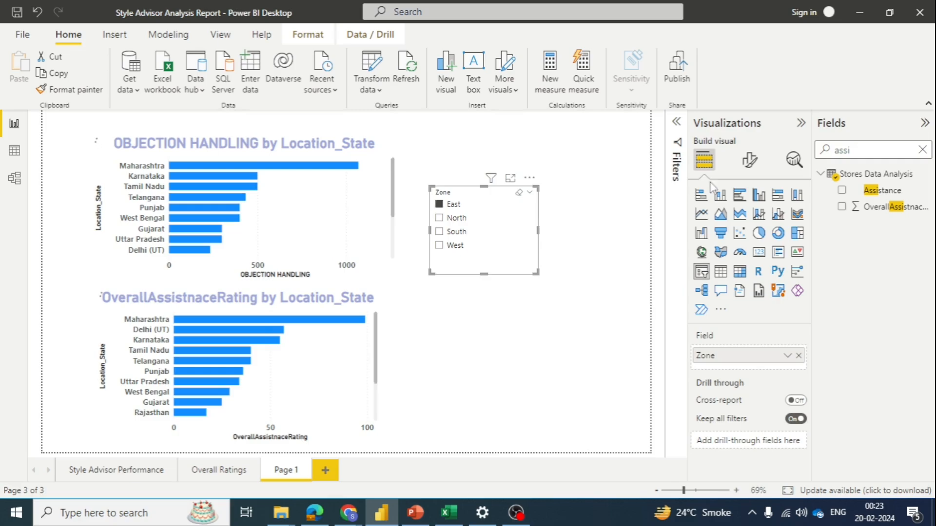
click(750, 167)
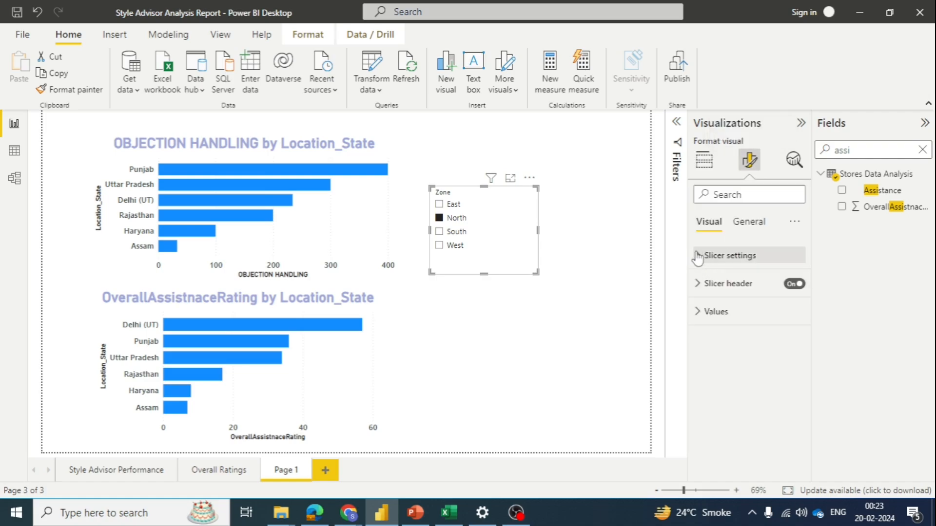
click(698, 257)
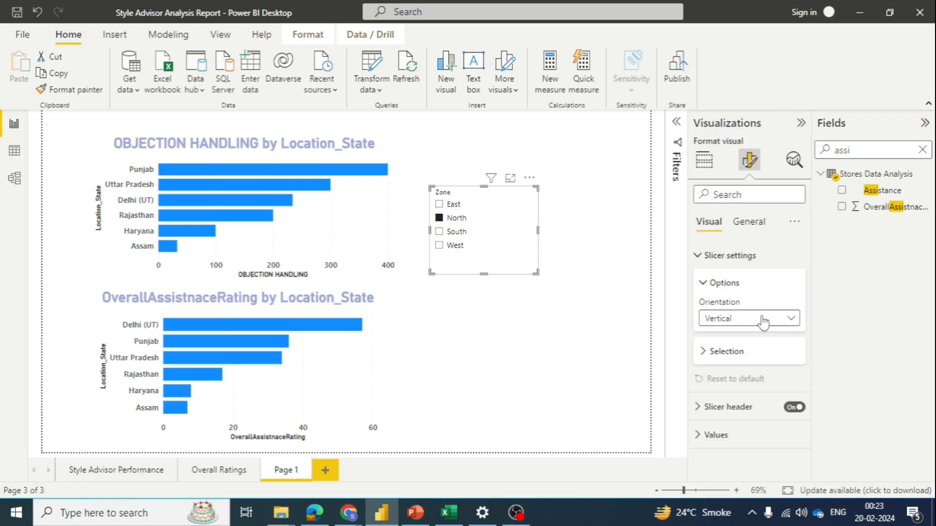
click(763, 319)
click(739, 353)
drag(537, 273, 603, 280)
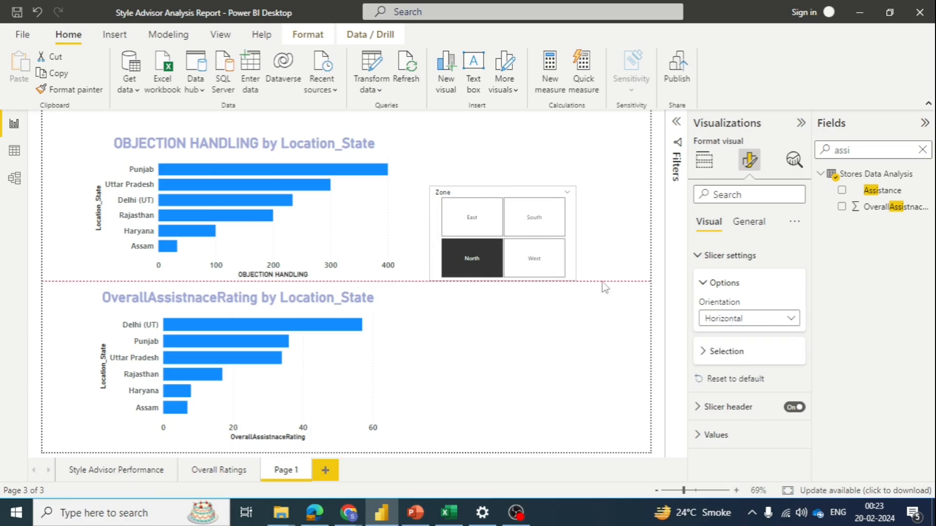
Step: Turn off multi-select with CTRL for the Zone slicer and turn on single select
click(709, 352)
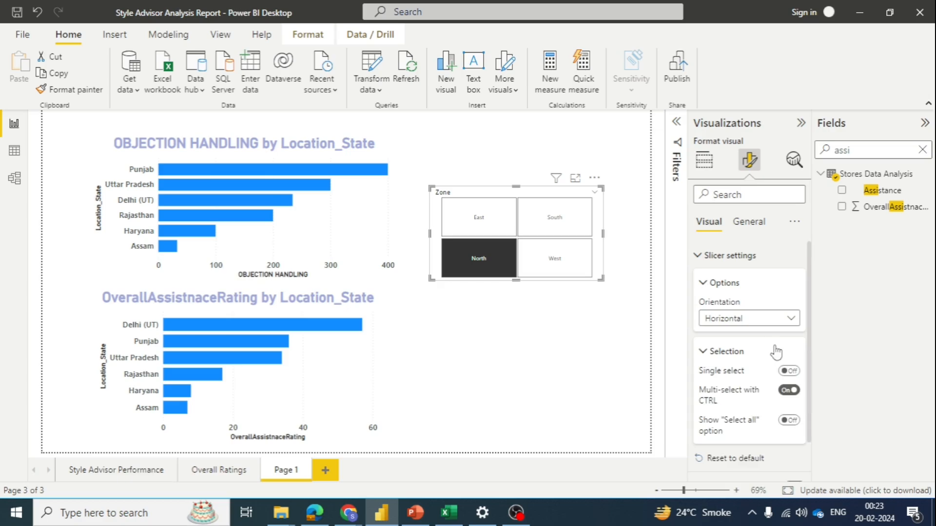
scroll(775, 356, down, 1)
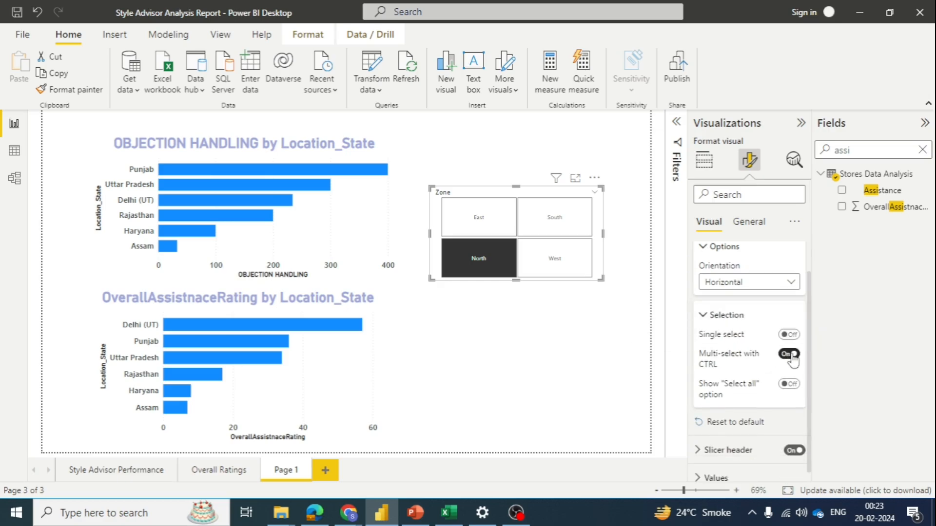
click(789, 354)
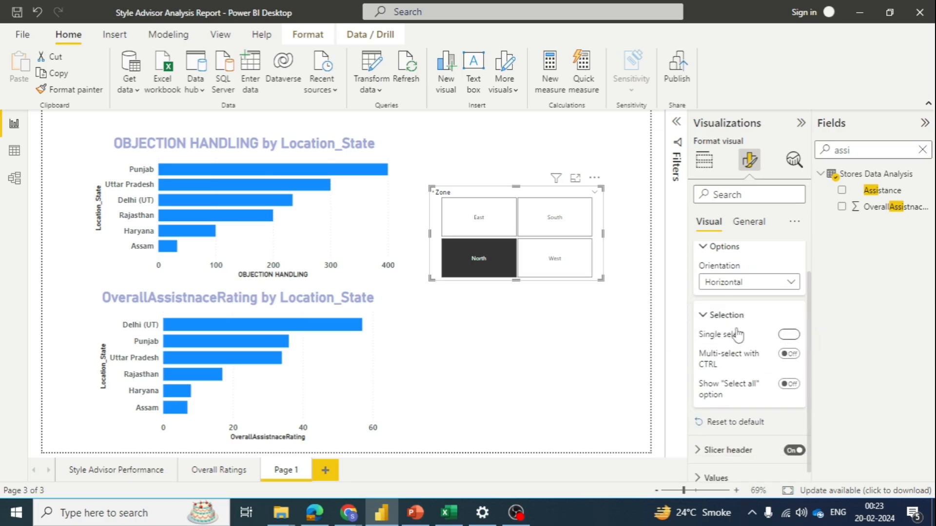
click(788, 334)
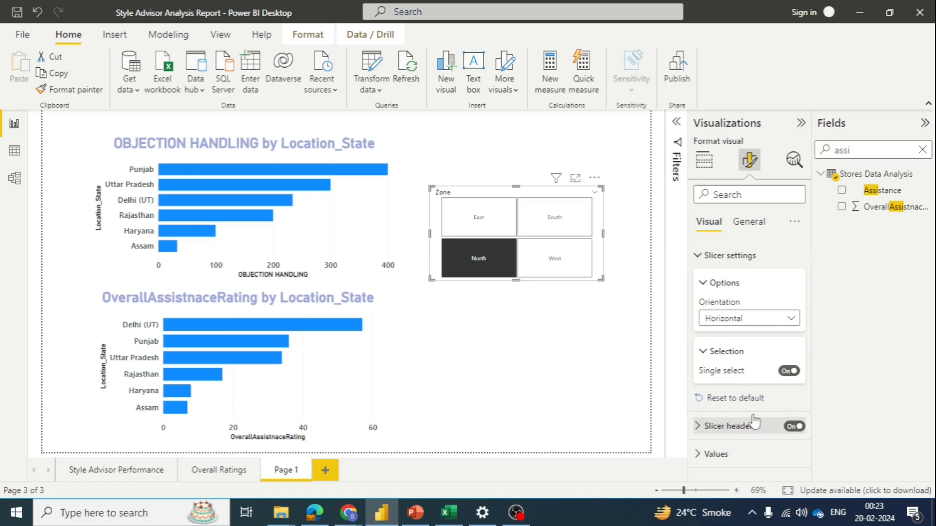
Step: Format the Zone slicer's header text as bold, size 15, in the light lavender-blue that matches the chart titles
click(795, 420)
scroll(787, 427, down, 3)
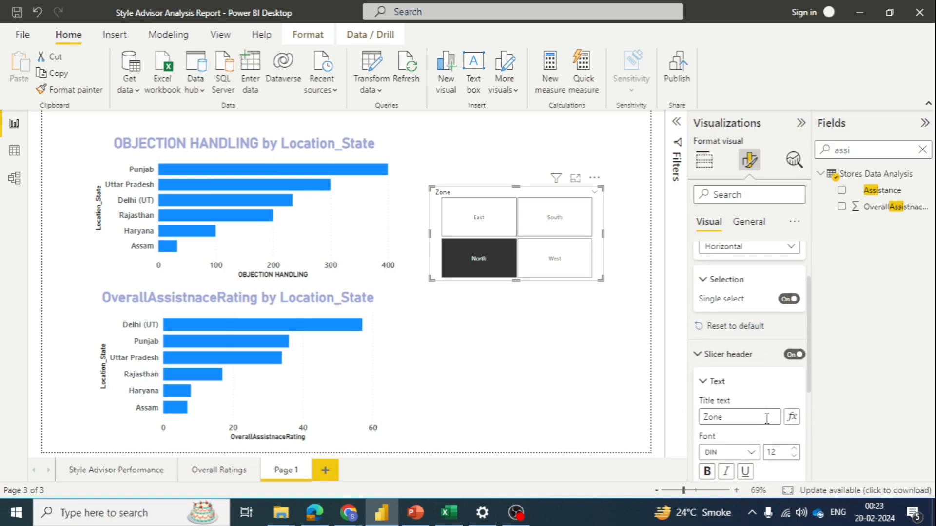
click(793, 412)
click(794, 411)
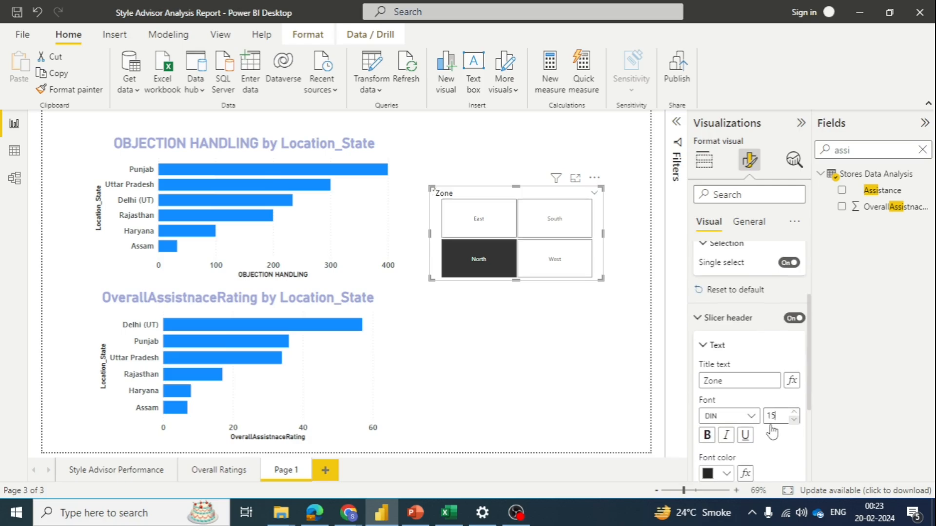
click(793, 412)
click(707, 435)
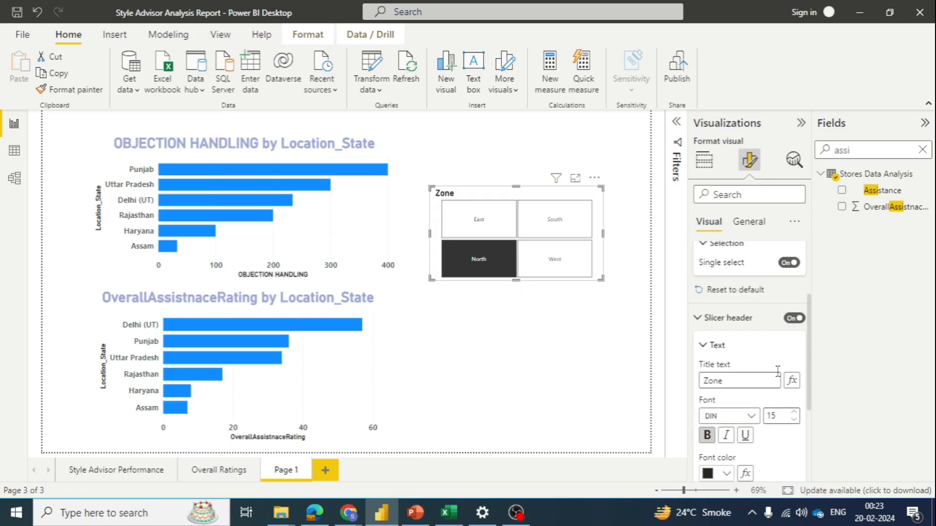
scroll(730, 429, down, 3)
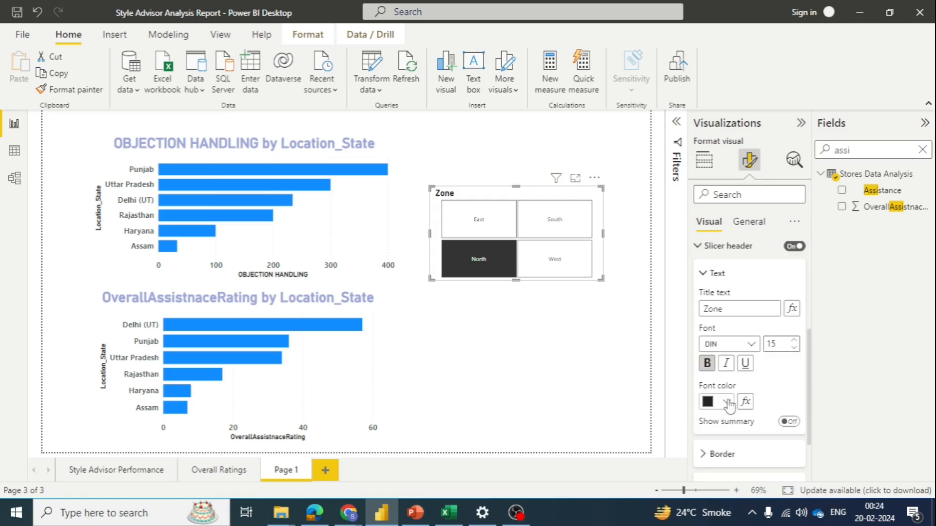
click(727, 402)
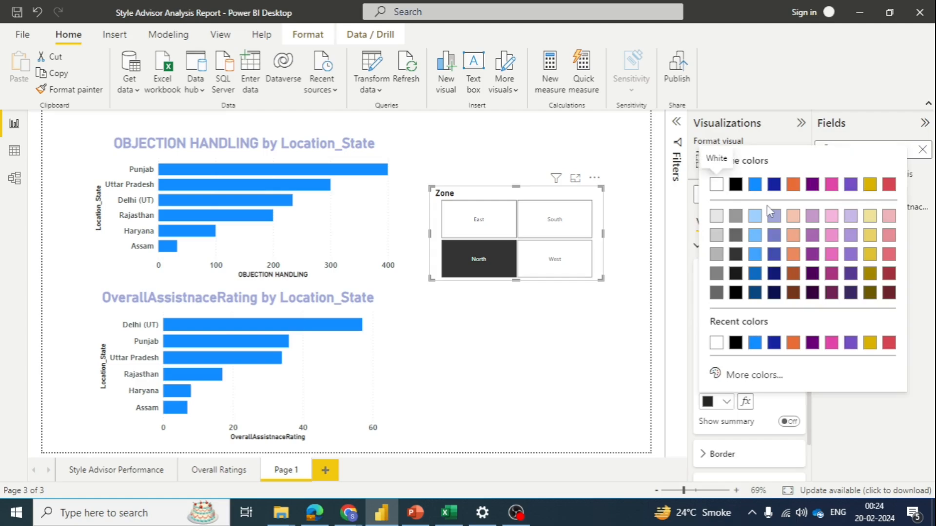
click(774, 218)
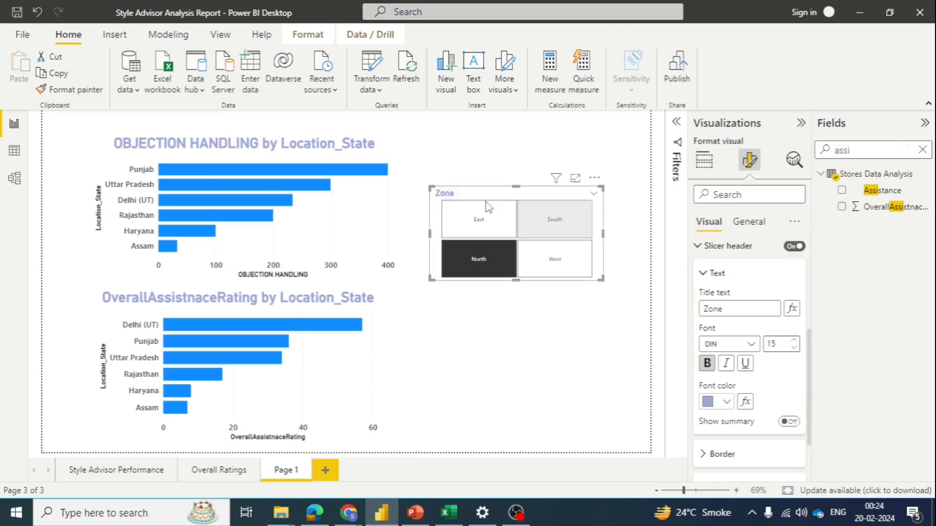
Step: Try switching on the Zone slicer's general title and switch it back off
click(743, 223)
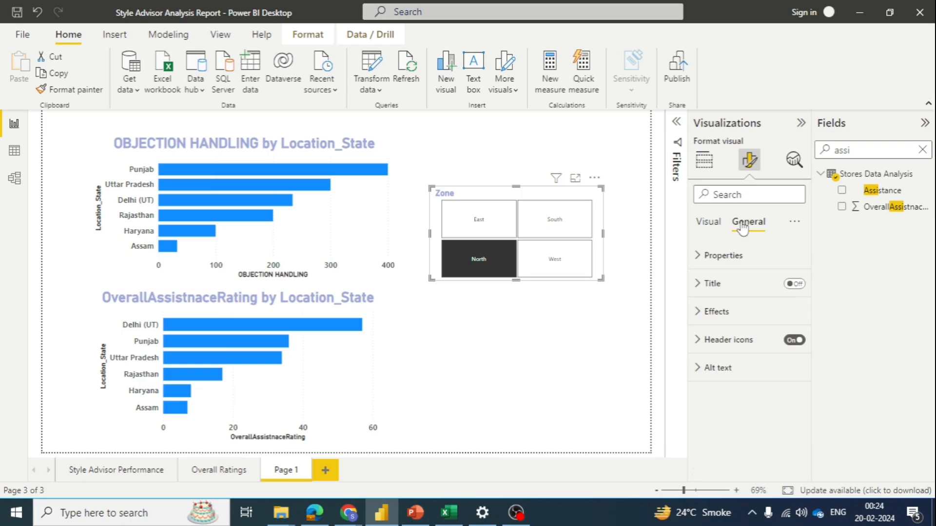
click(701, 263)
scroll(739, 363, down, 3)
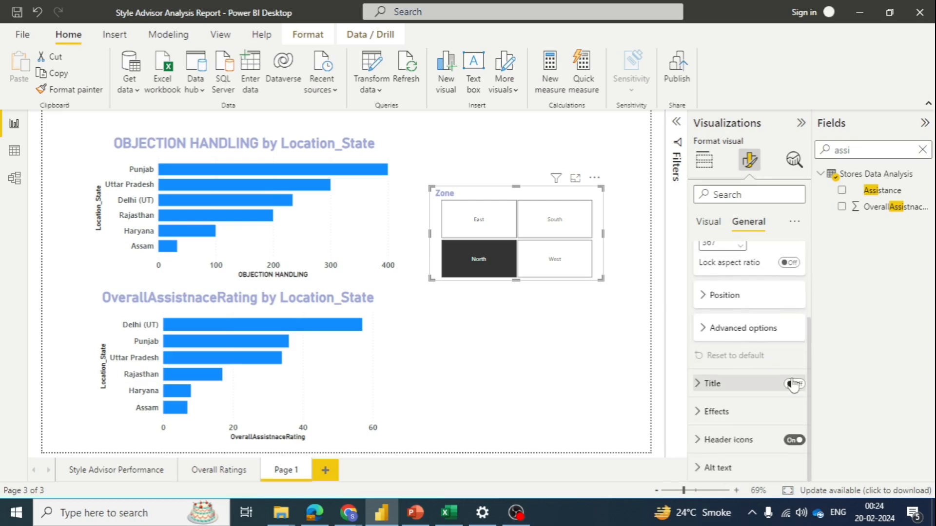
click(793, 384)
click(794, 384)
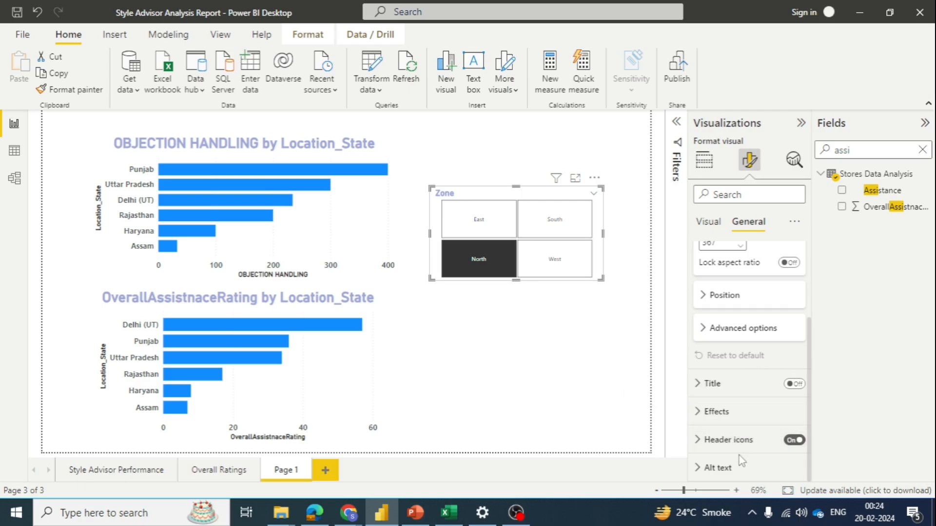
scroll(739, 453, up, 3)
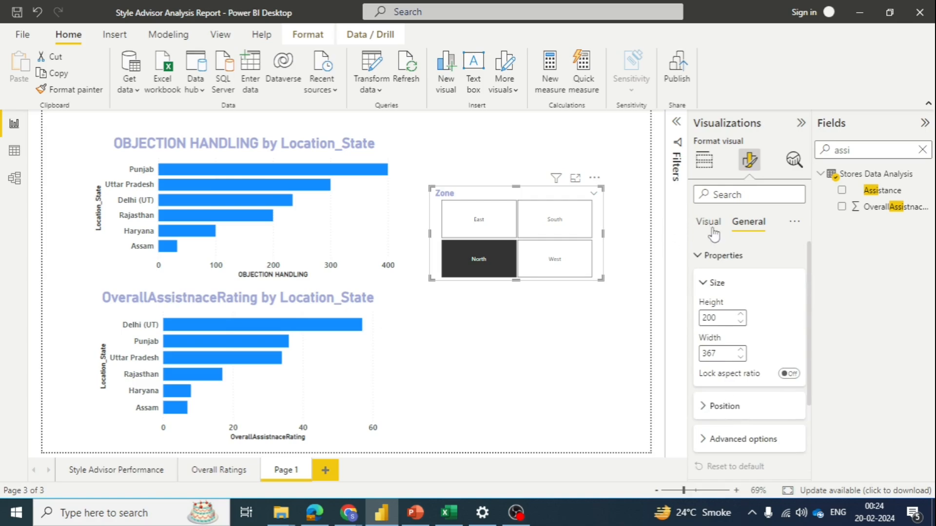
Step: Switch the Zone slicer's selection to South to filter both state charts
click(699, 255)
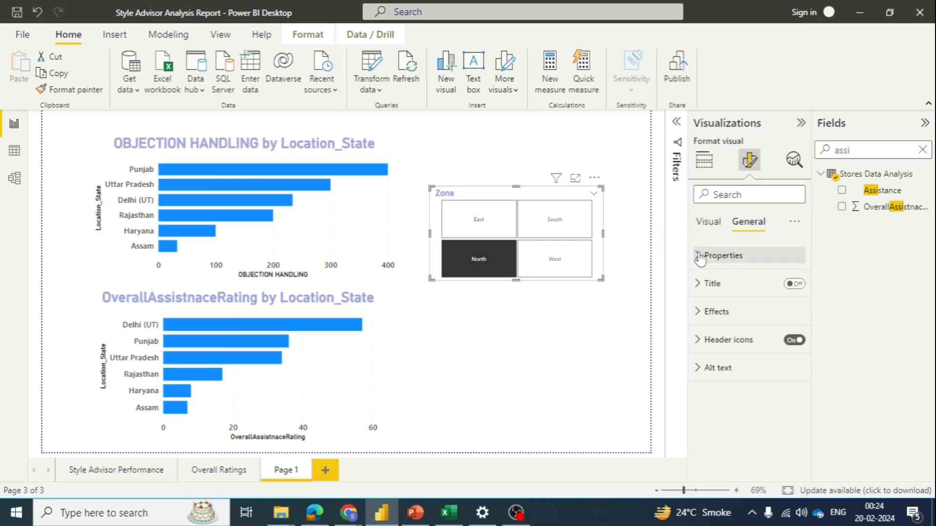
click(698, 224)
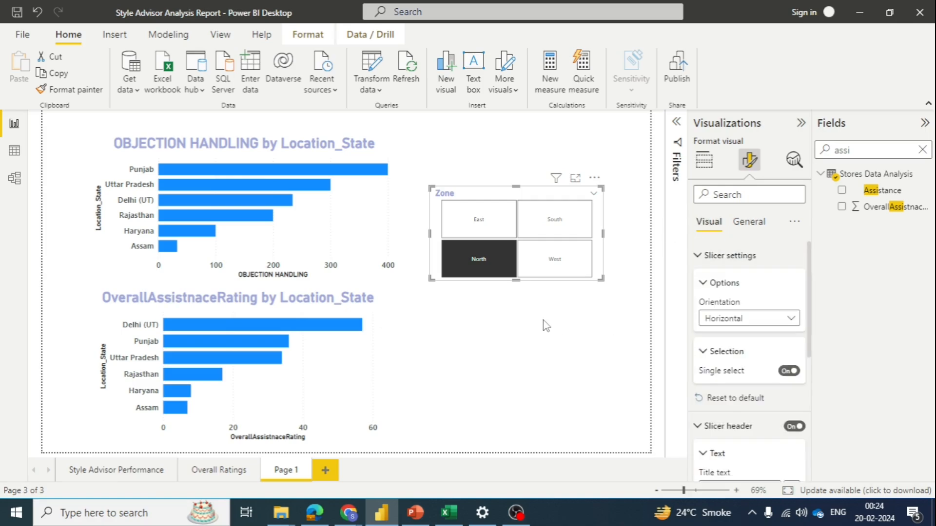
key(Escape)
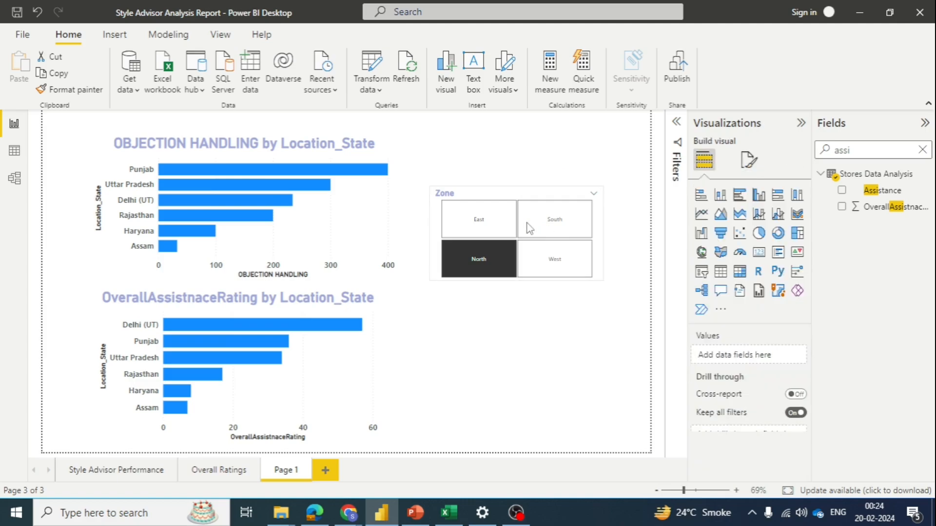
click(537, 226)
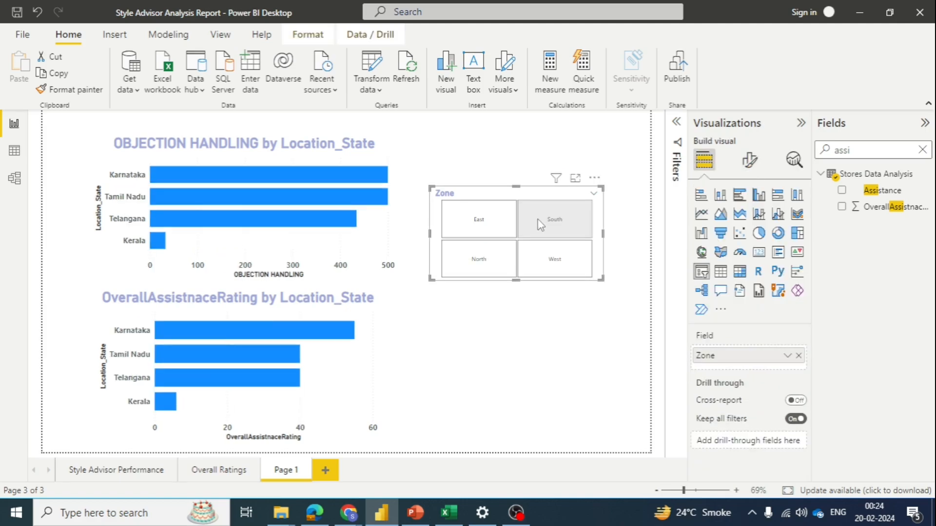
Step: Format the Zone slicer's values as bold, size 12, and enlarge the slicer slightly in both width and height
click(749, 160)
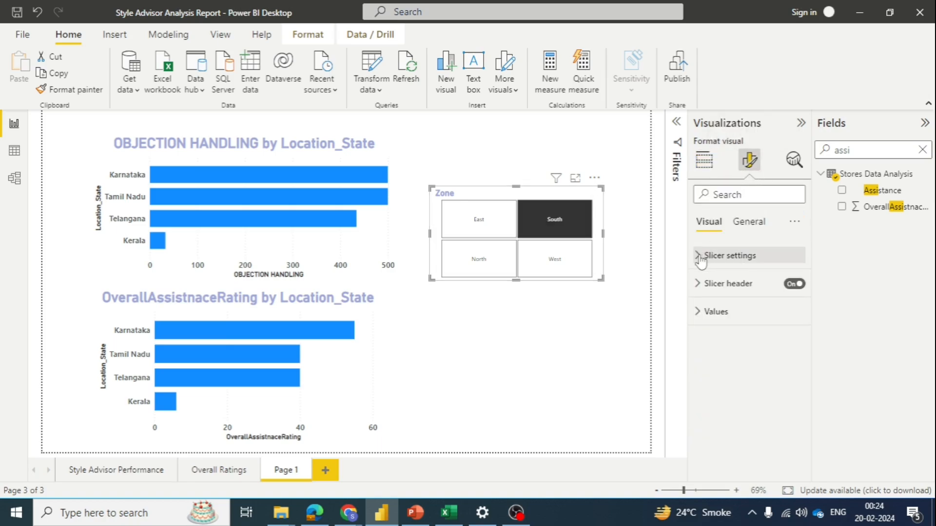
click(702, 313)
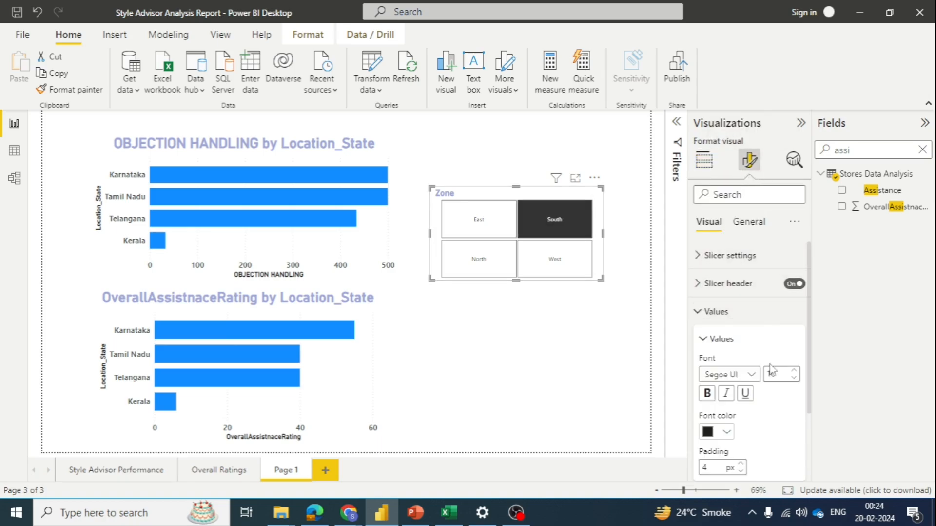
scroll(775, 371, down, 2)
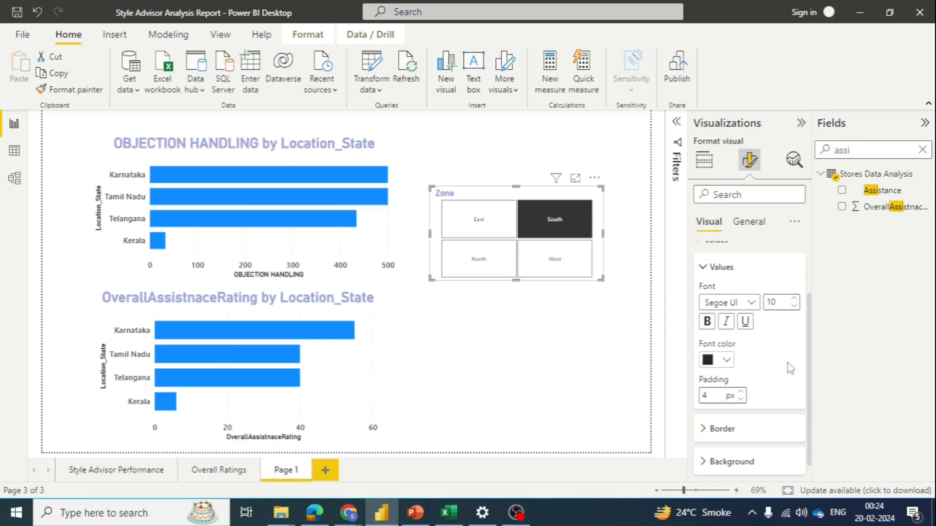
double_click(793, 300)
click(707, 326)
click(794, 300)
click(793, 305)
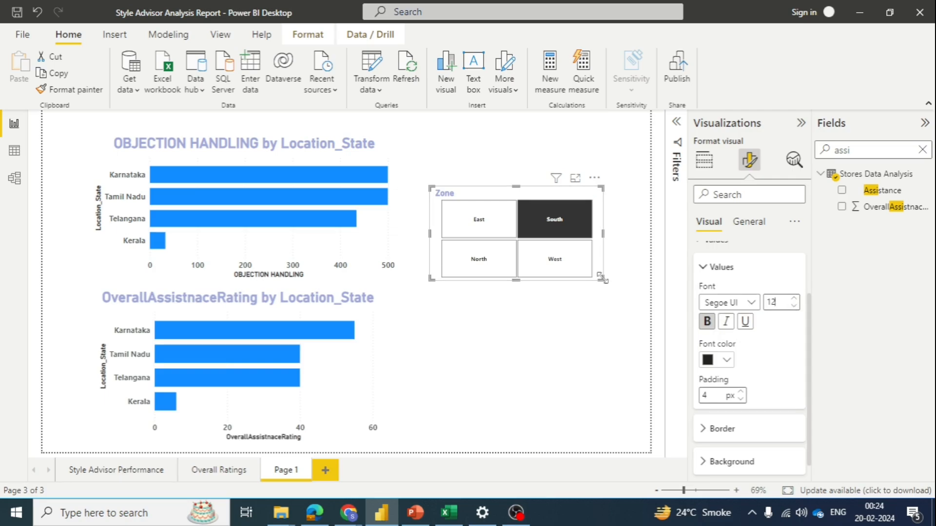
drag(603, 278, 632, 296)
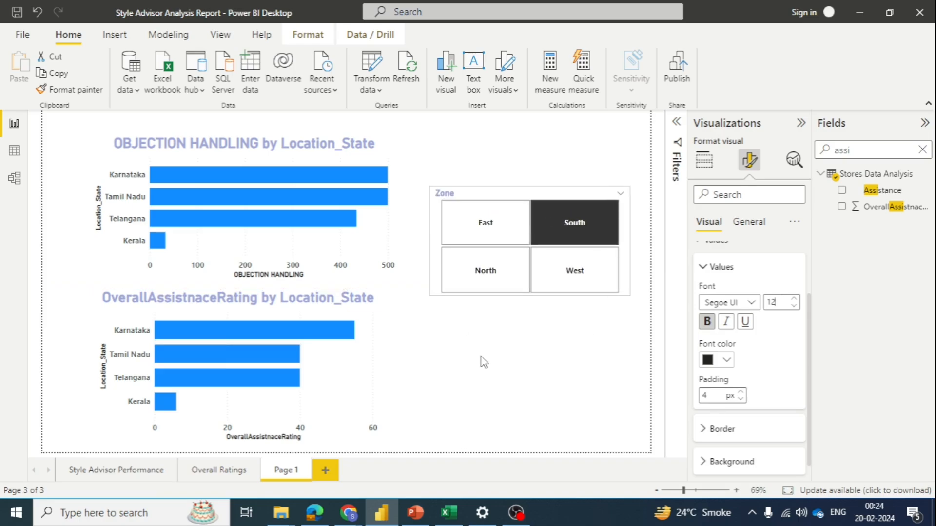